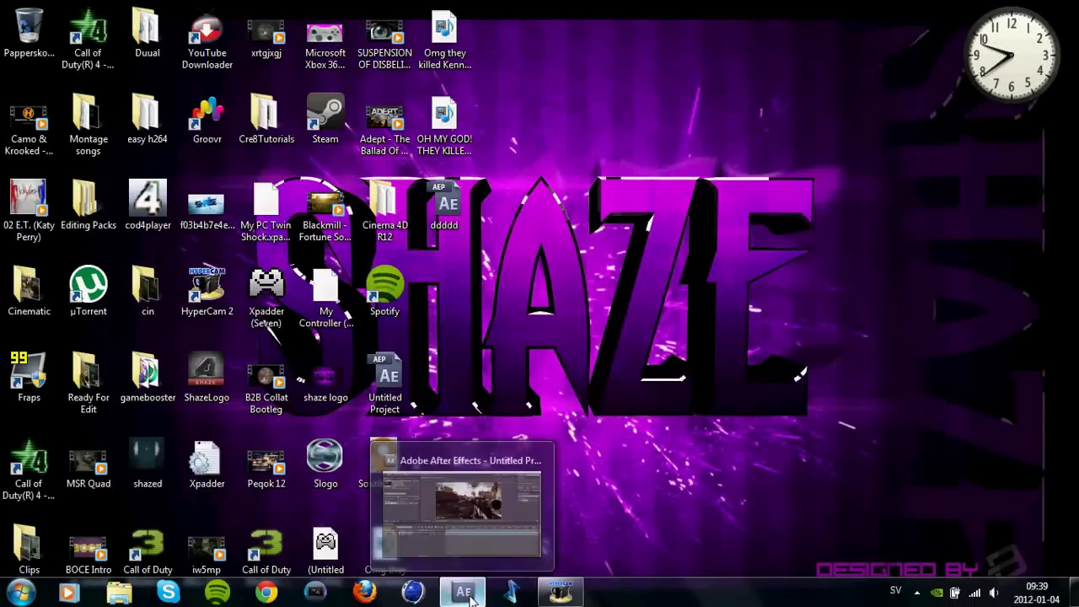
Restore the After Effects Untitled Project window from the Windows taskbar
left_click(465, 593)
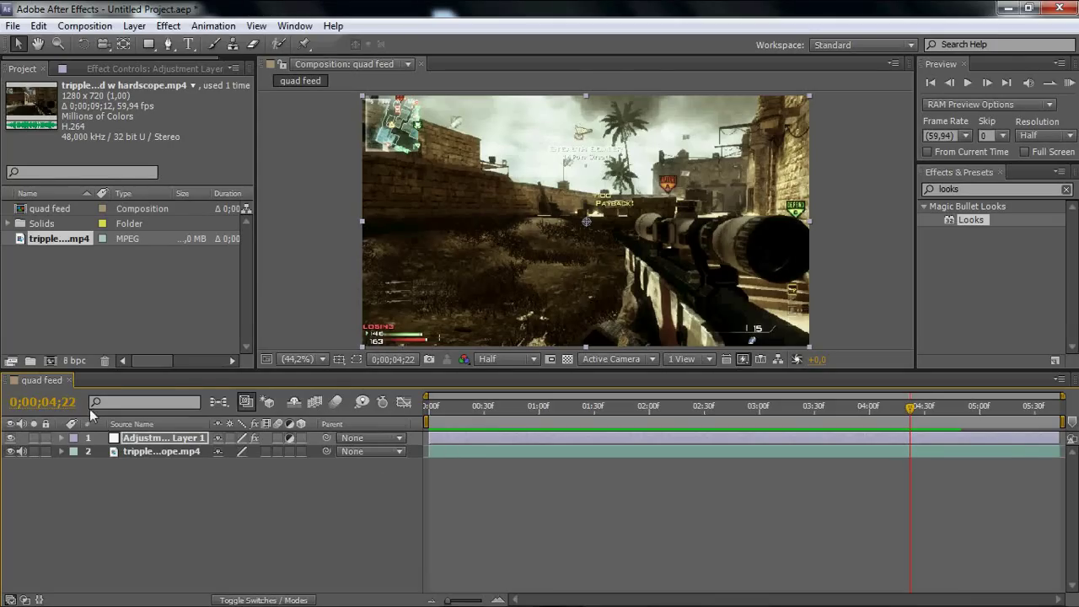
Check the adjustment layer's effect settings, then run and stop a RAM preview of the clip
left_click(126, 70)
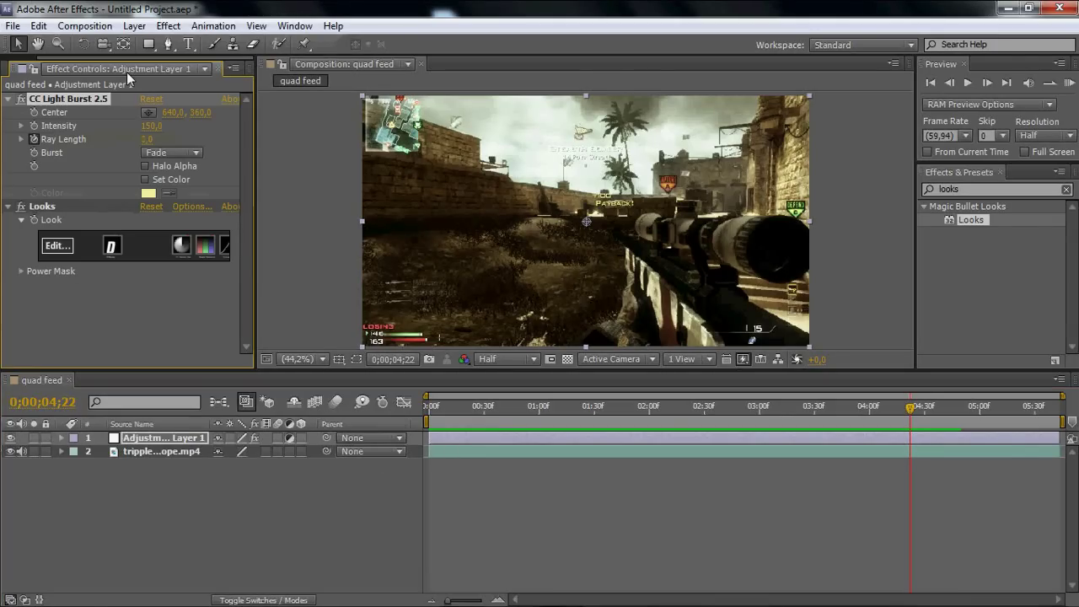
left_click(6, 69)
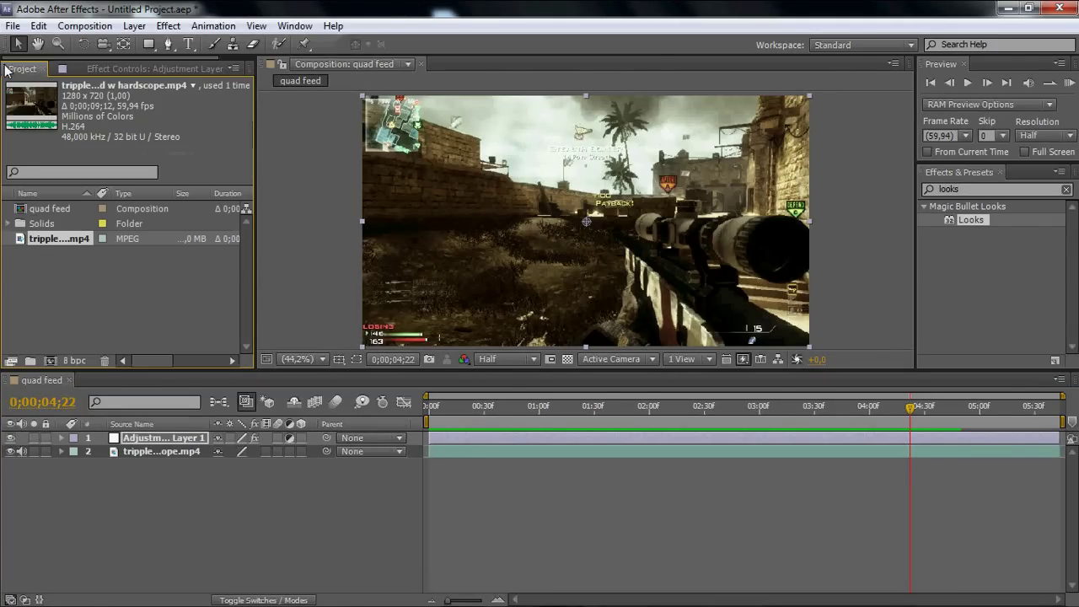
left_click(1070, 83)
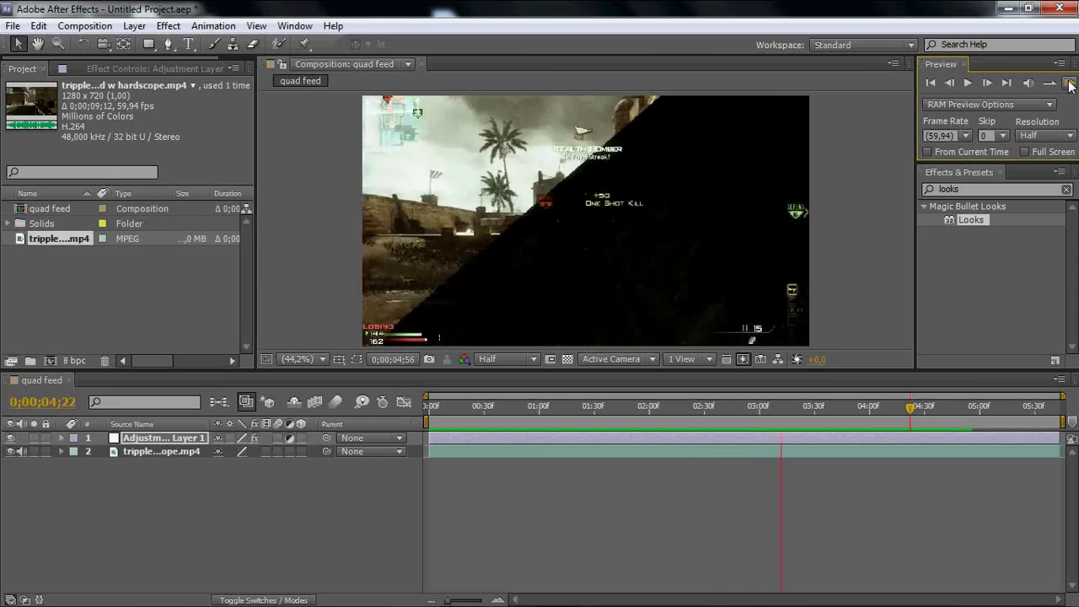
left_click(1070, 82)
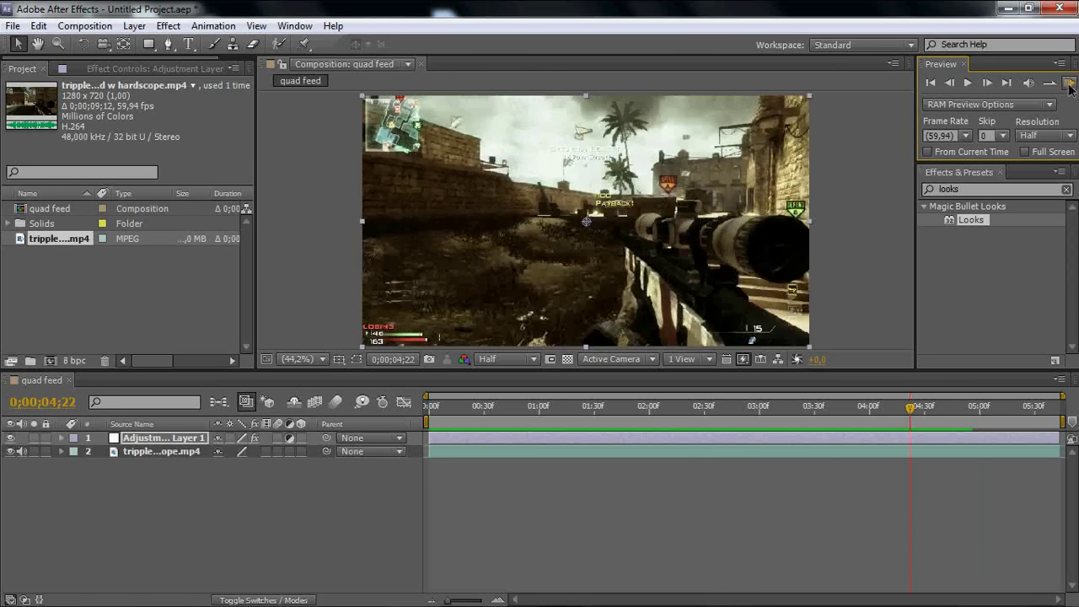
left_click(1070, 82)
left_click(649, 393)
Scrub back and step frame by frame to the gunshot blur at 0;00;00;56
left_click_drag(508, 403, 532, 409)
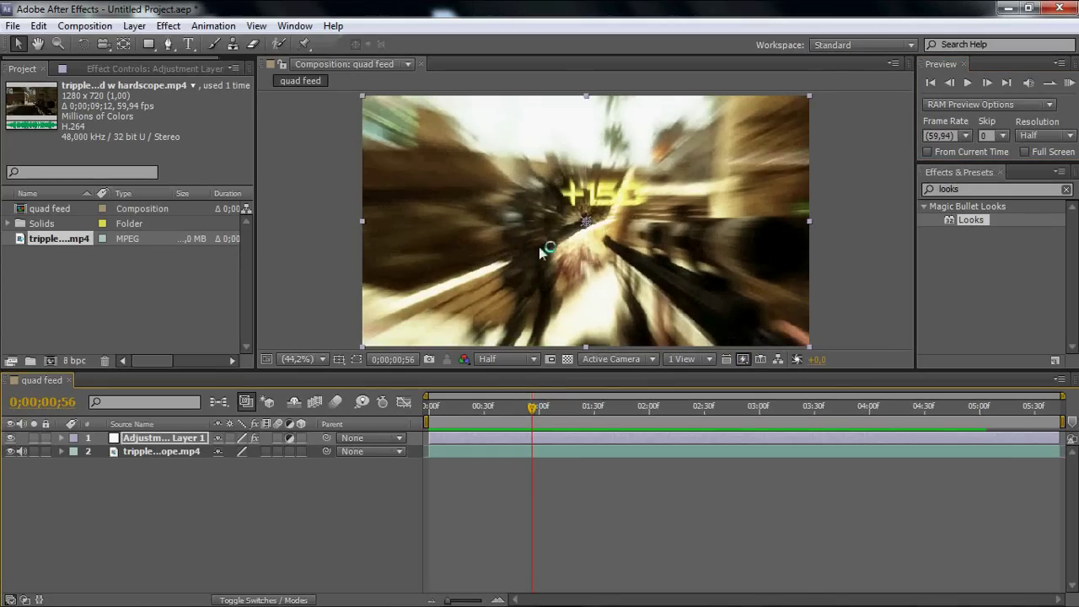
left_click(533, 407)
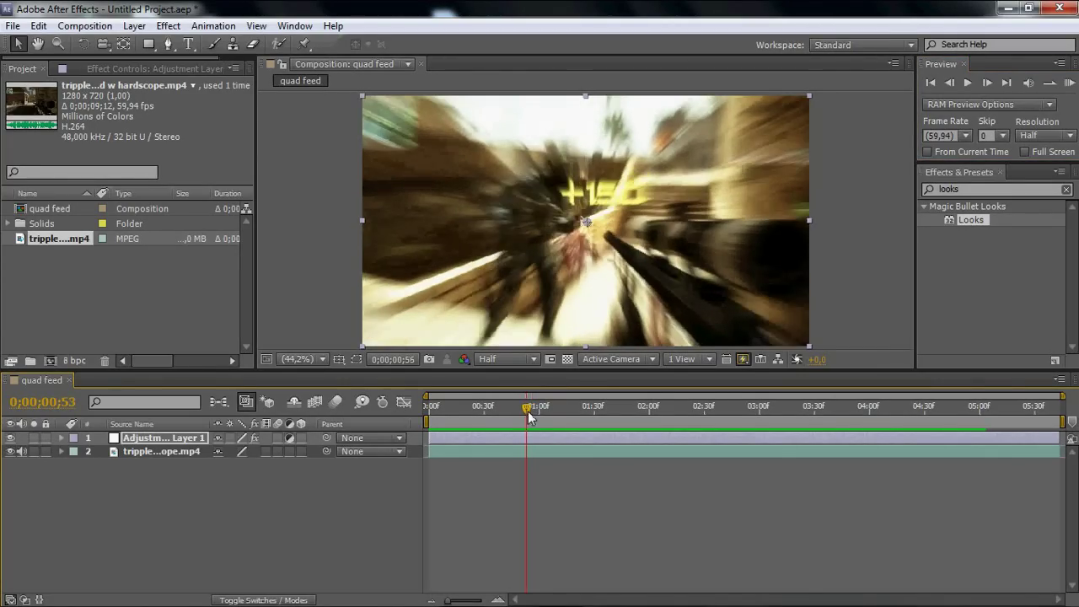
left_click(533, 412)
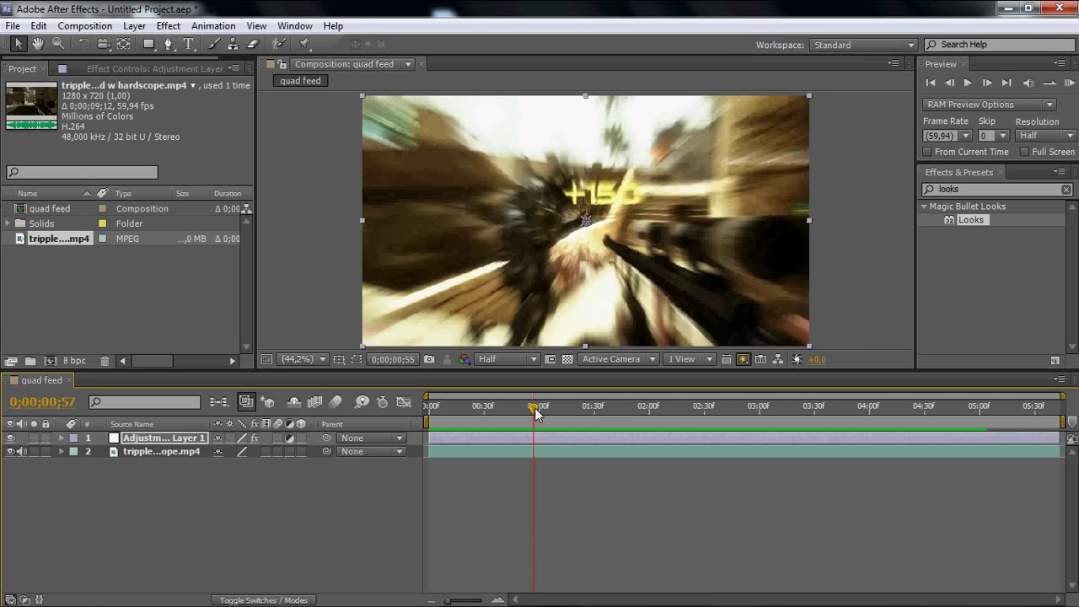
left_click_drag(534, 420, 532, 368)
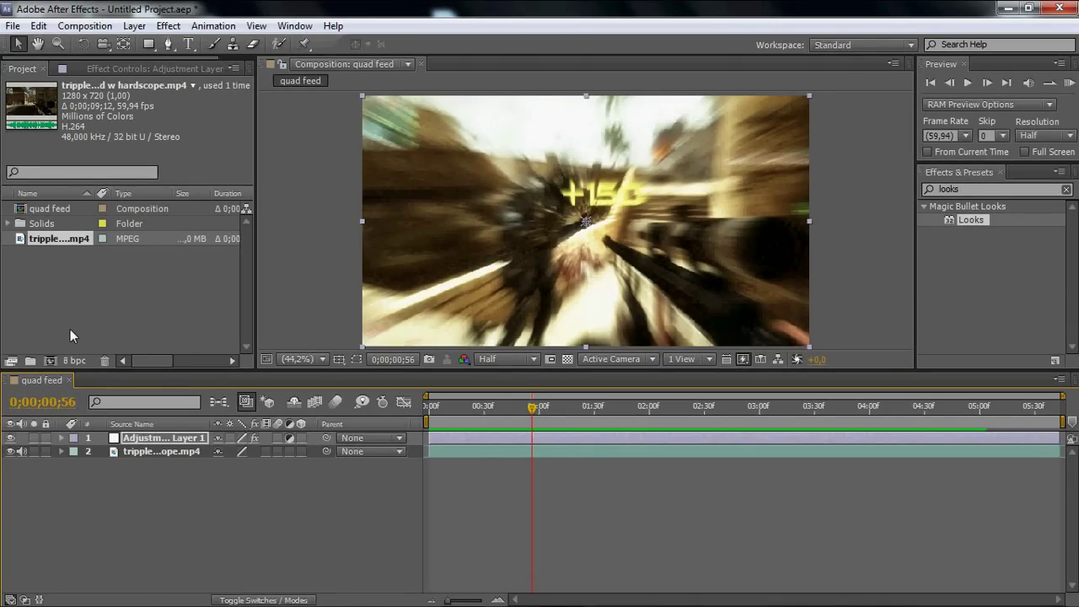
Replace the old effects search with 'cc' and browse the CC effects, such as CC Light Burst 2.5
left_click(1066, 190)
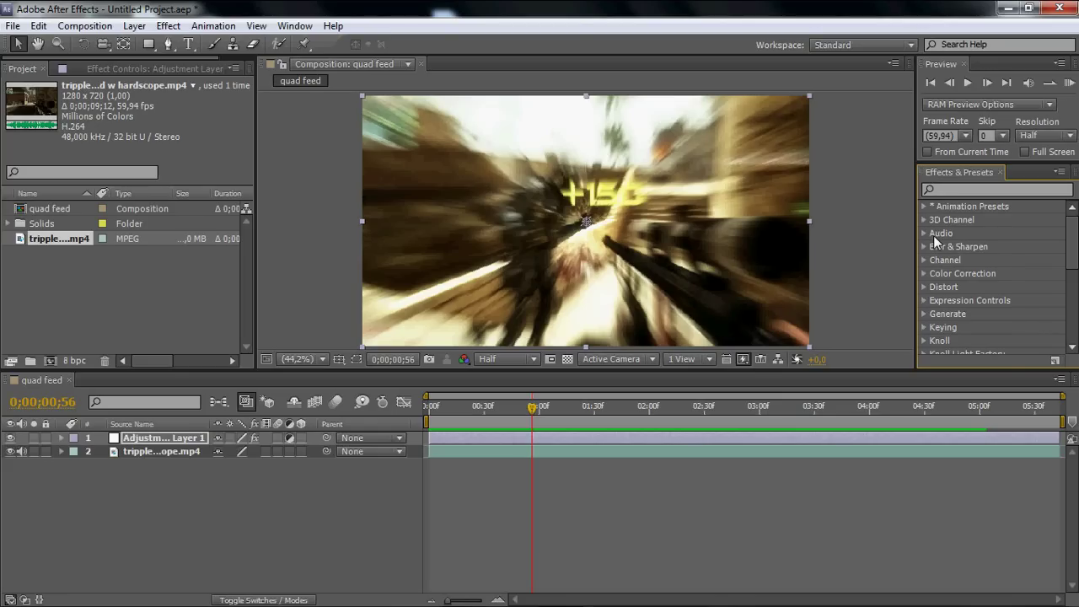
left_click(963, 189)
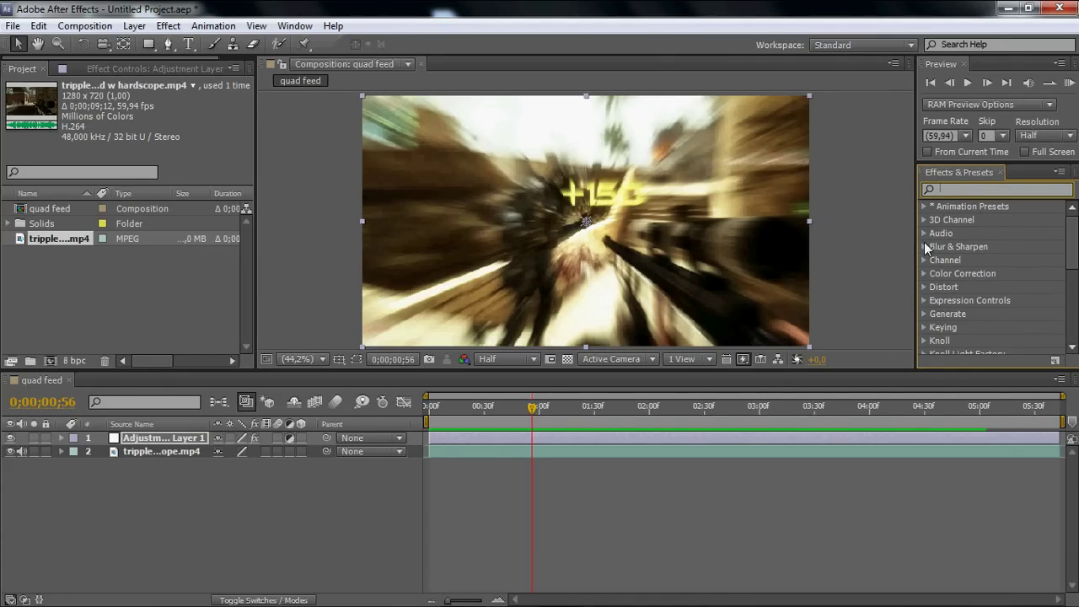
type("cc")
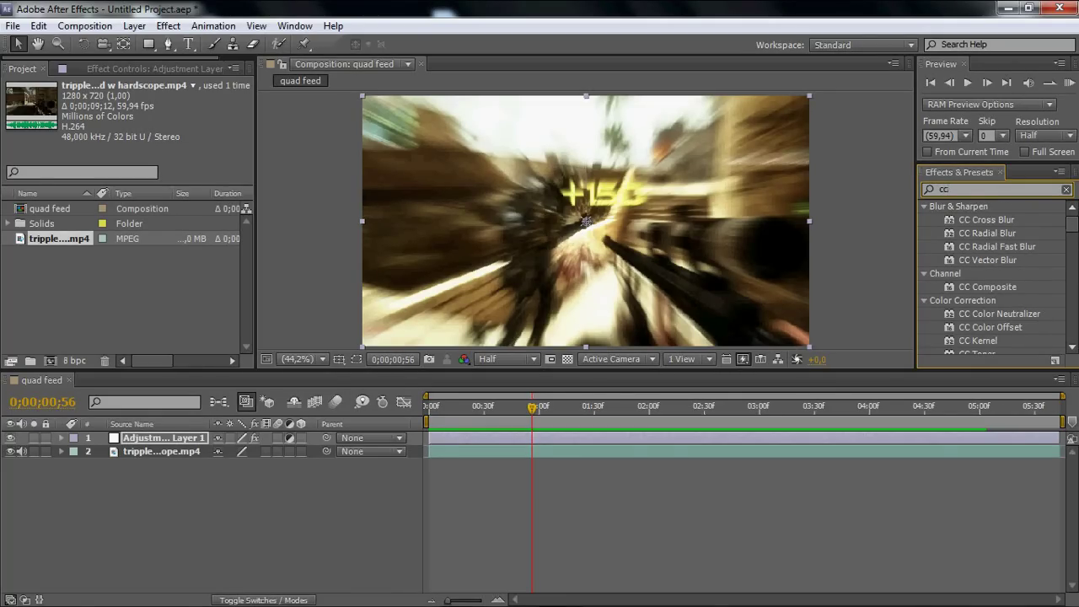
scroll(1005, 279, "down", 3)
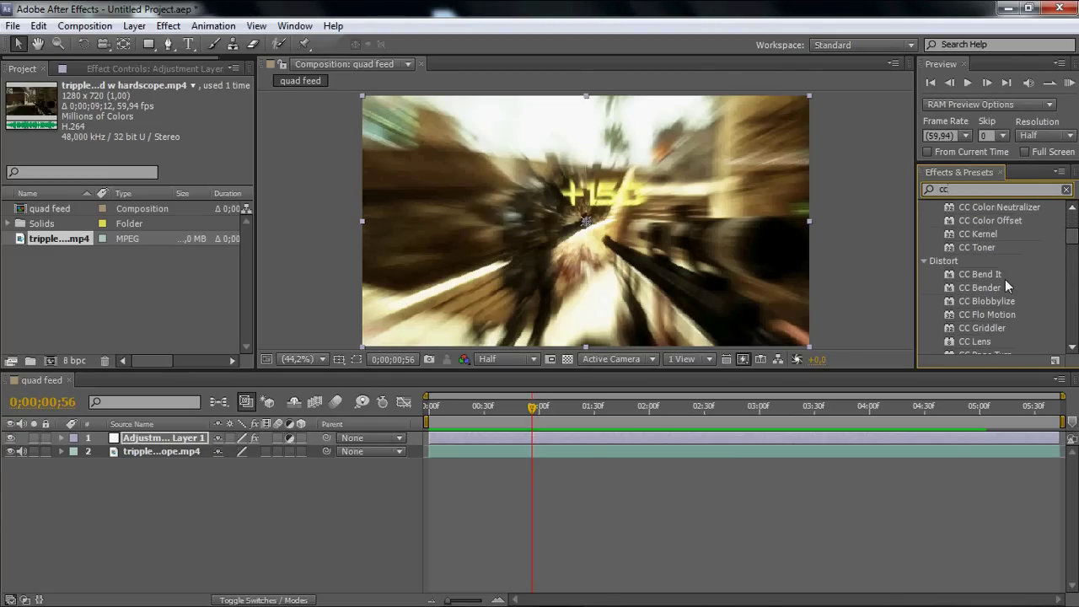
scroll(1005, 280, "down", 8)
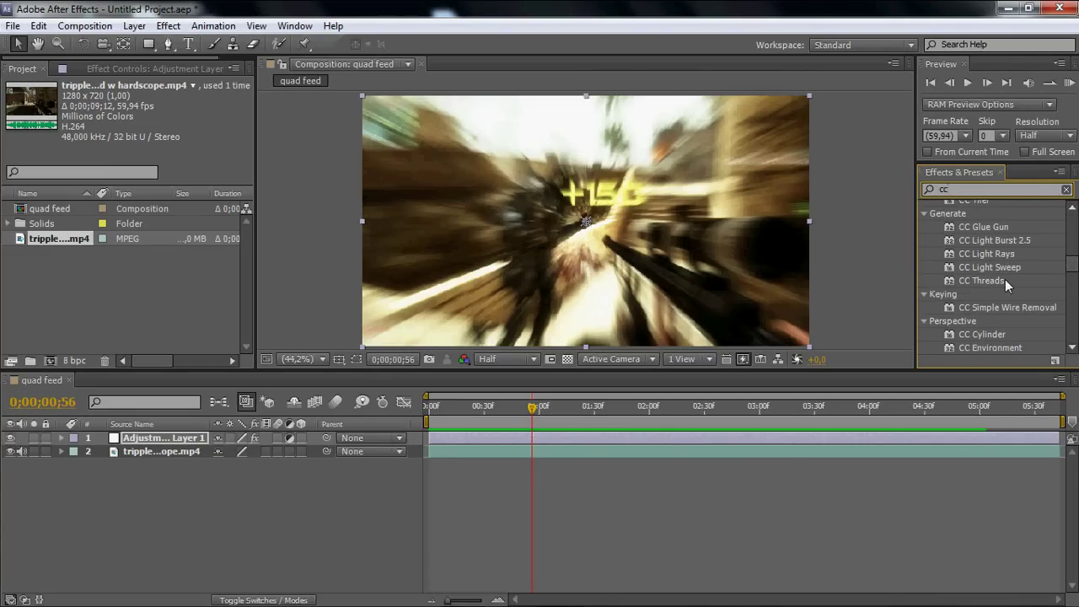
scroll(1005, 279, "up", 10)
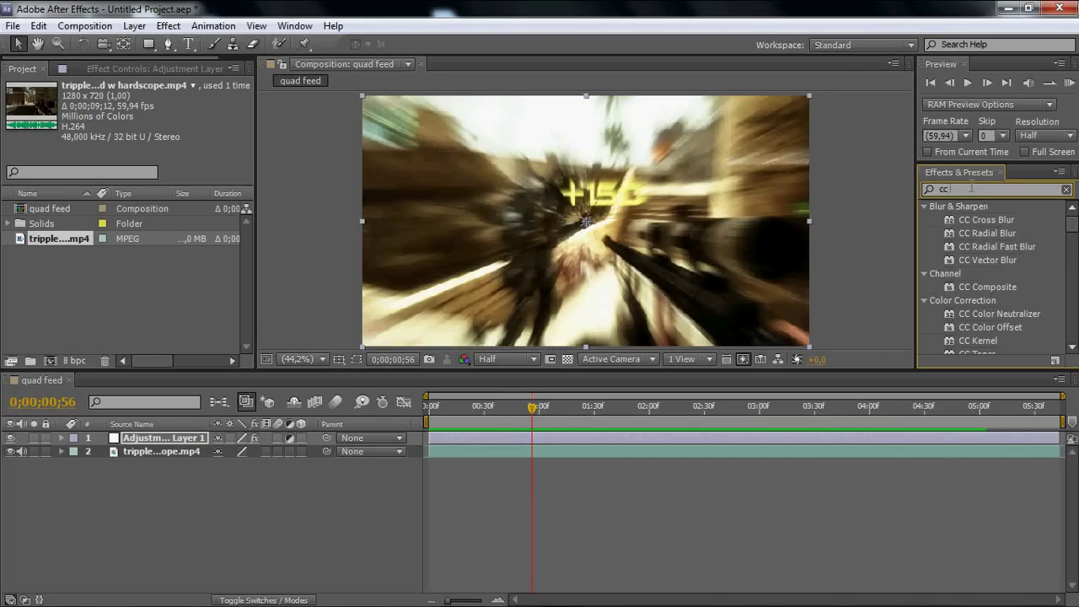
left_click(160, 454)
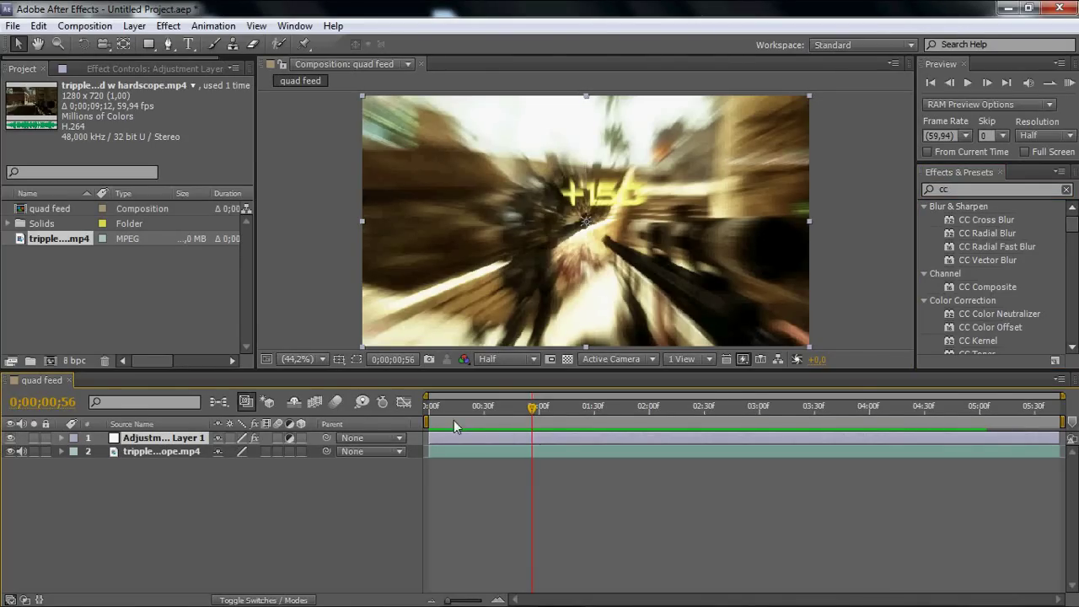
Return to an unblurred frame near 0;00;00;13 and browse the Layer menu without choosing anything
mouse_move(455, 409)
left_mouse_down()
mouse_move(491, 408)
mouse_move(454, 408)
left_mouse_up()
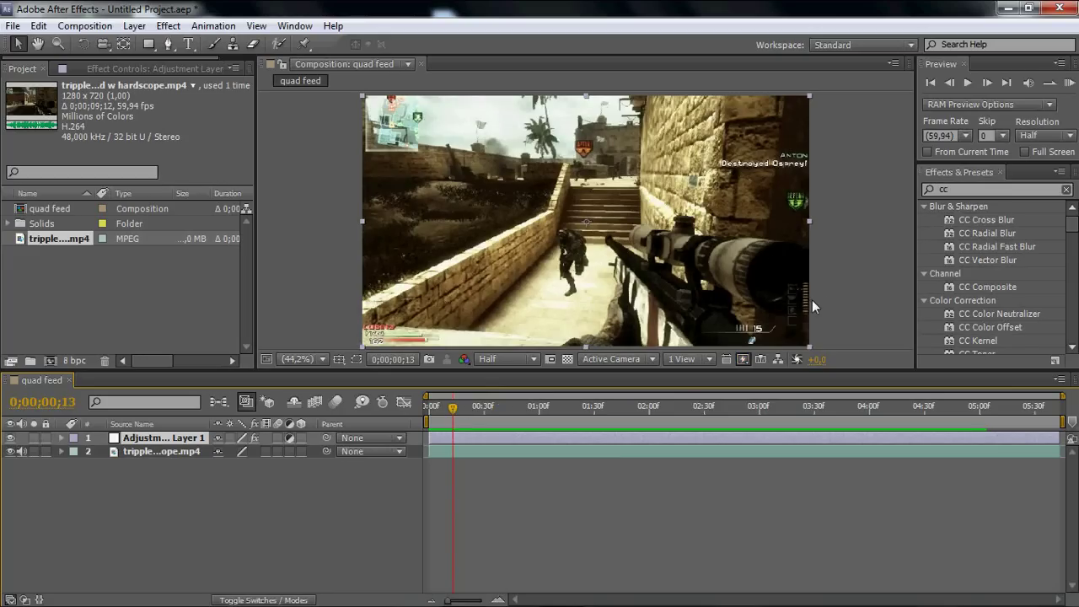
left_click(148, 451)
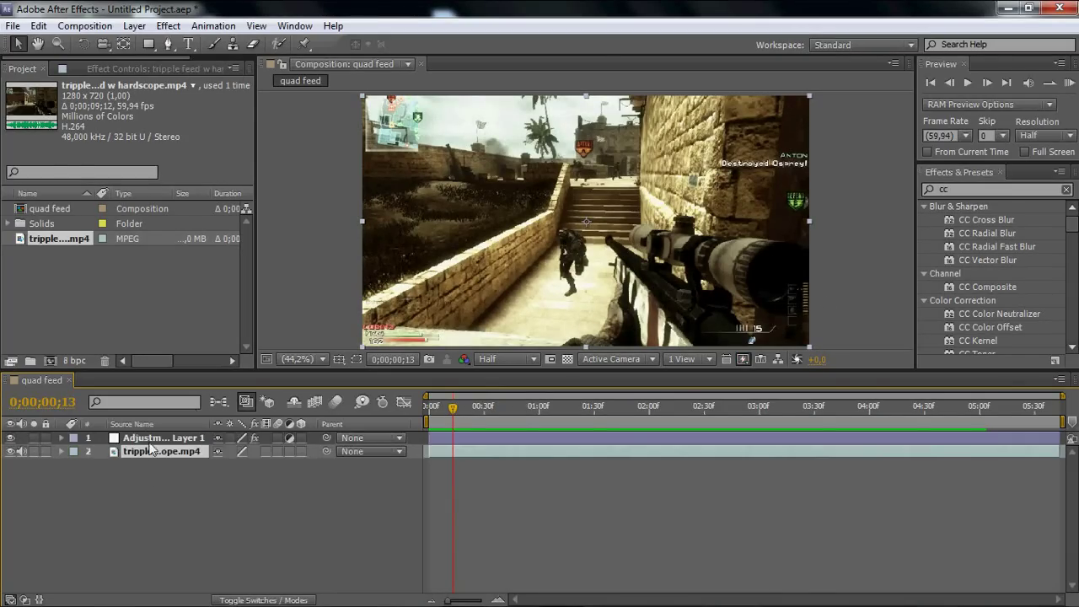
left_click(161, 489)
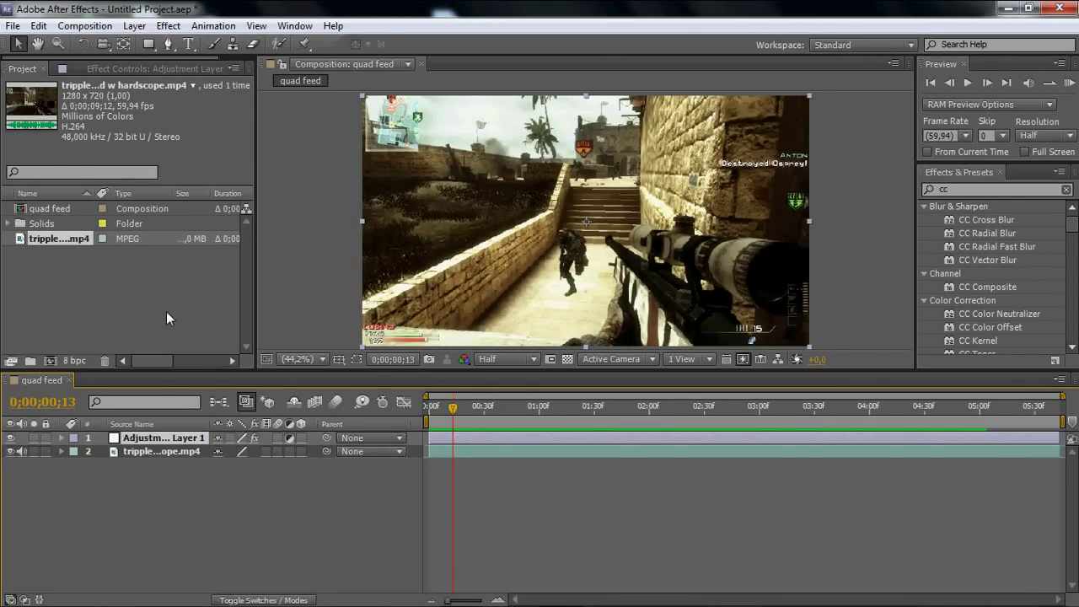
left_click(133, 27)
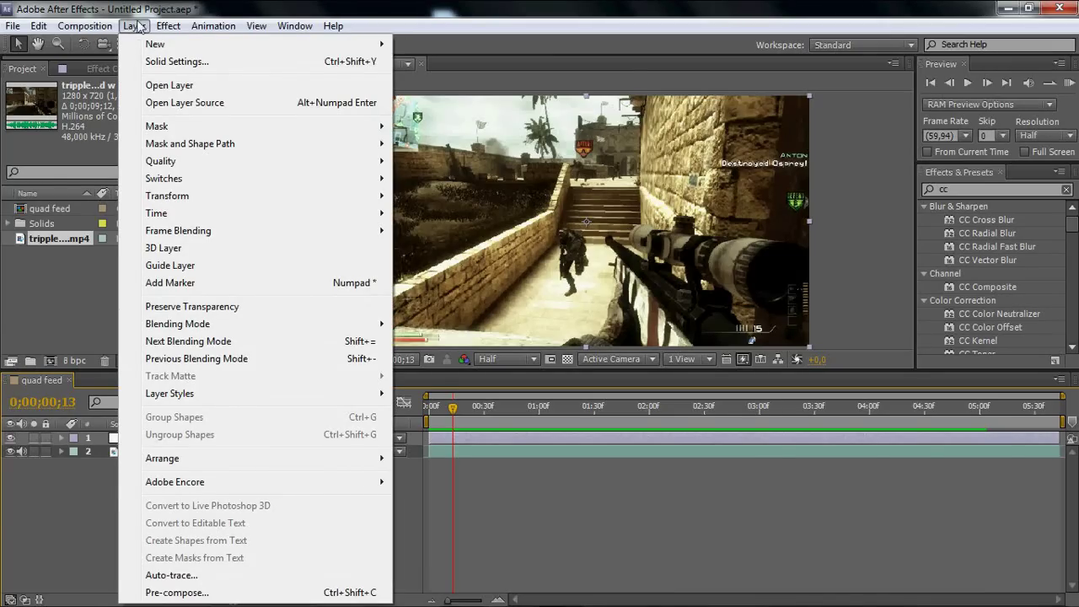
mouse_move(140, 44)
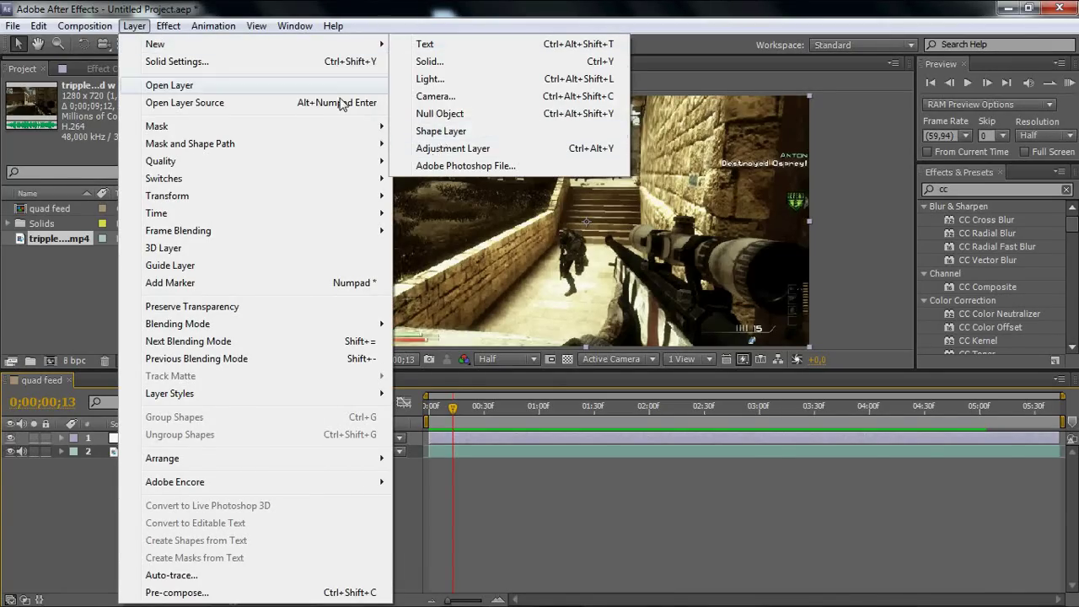
left_click(156, 159)
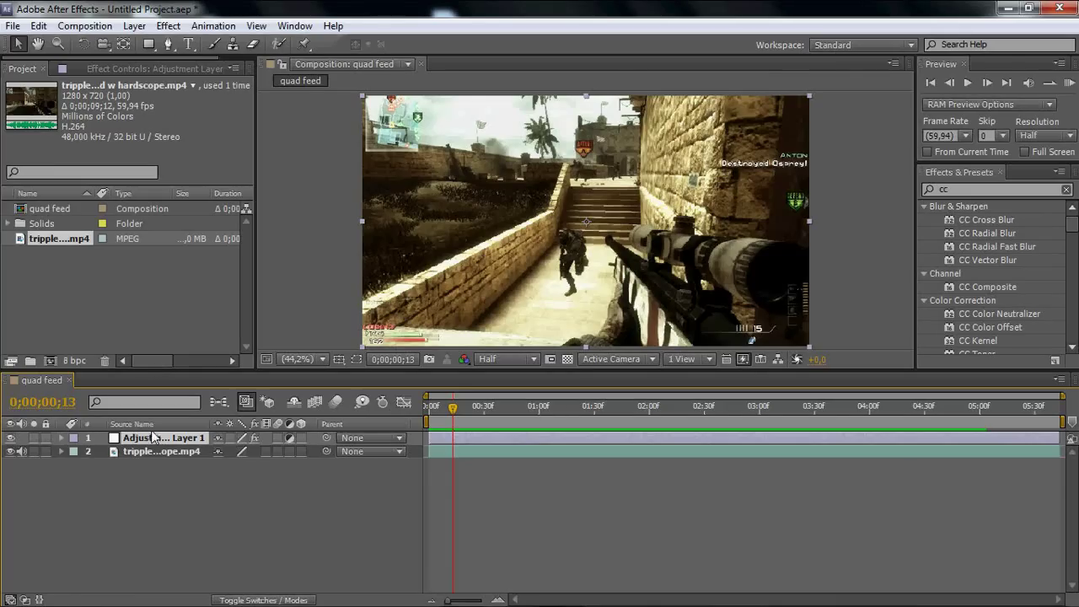
Delete CC Light Burst 2.5 and its Ray Length keyframes, leaving Looks, then jump back to the start
key("u")
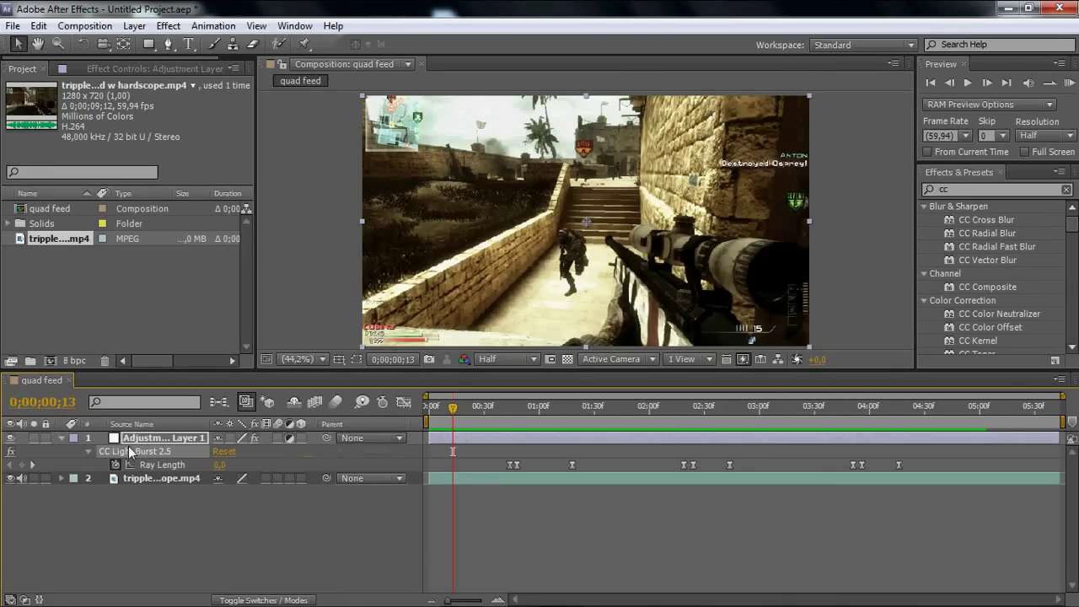
key("u")
left_click(113, 70)
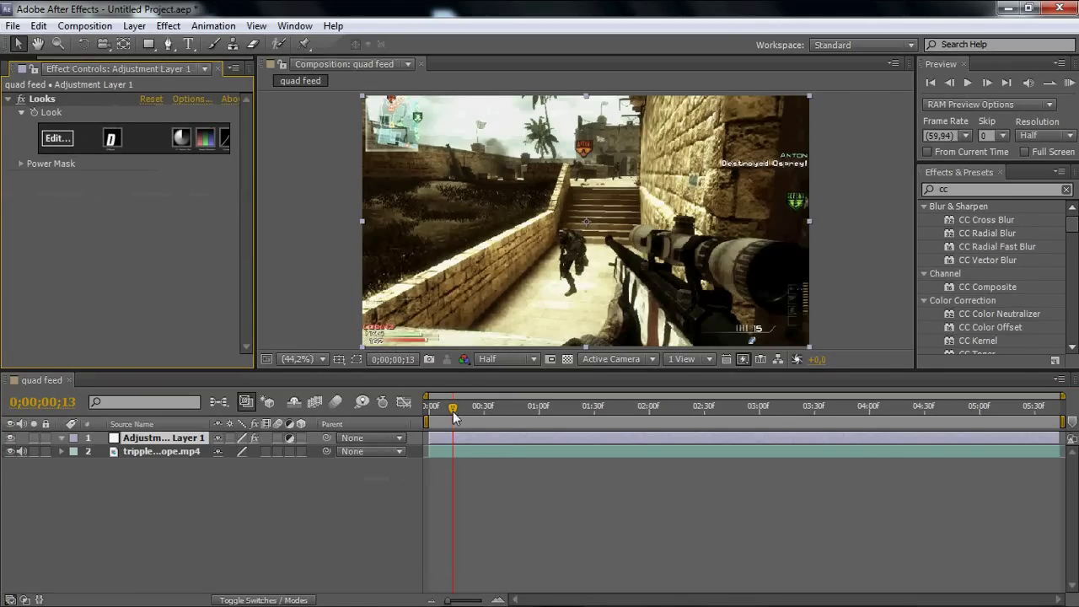
left_click_drag(453, 407, 559, 409)
key("space")
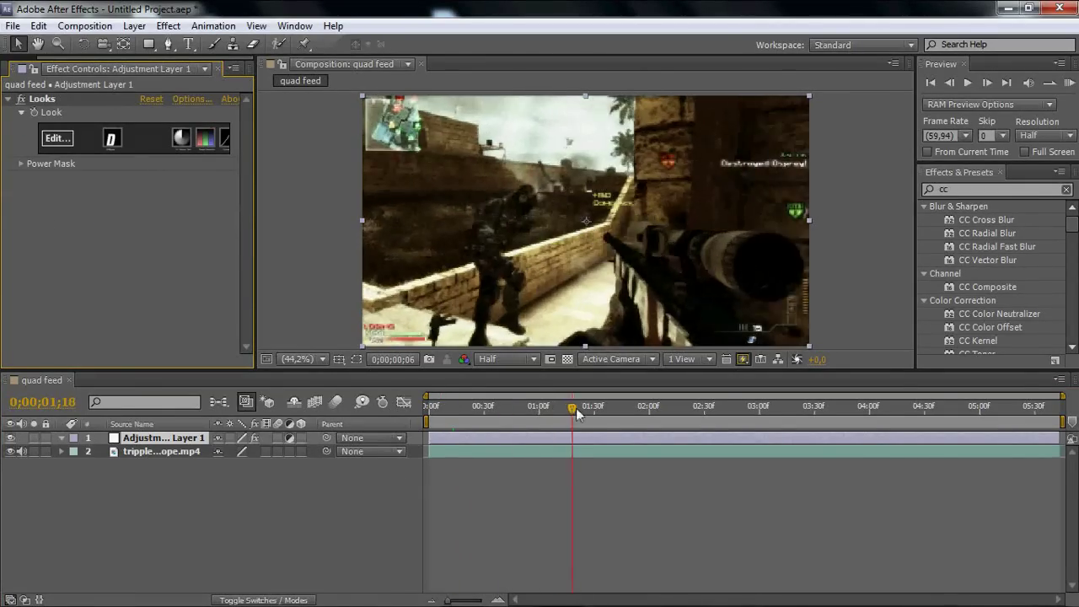
key("Home")
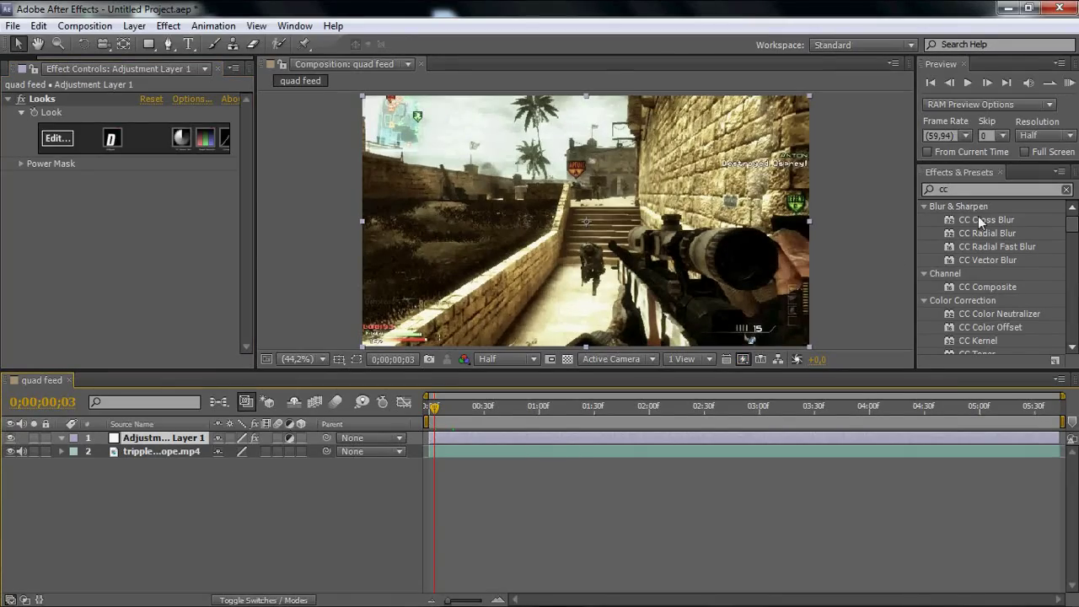
Search the effects for 'light' and drag CC Light Burst 2.5 onto Adjustment Layer 1
left_click(970, 189)
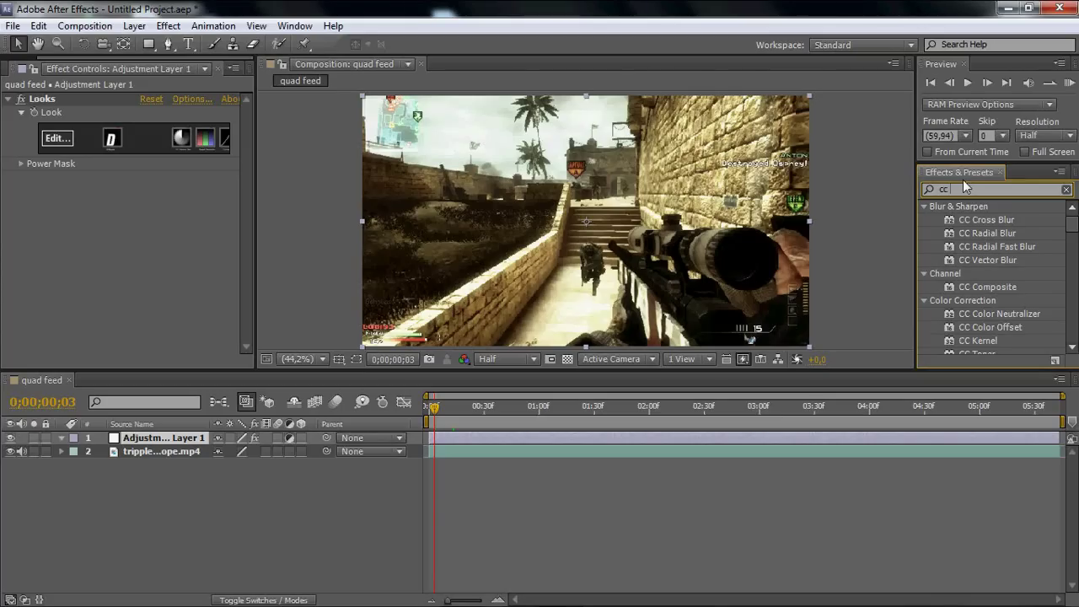
type("lgih")
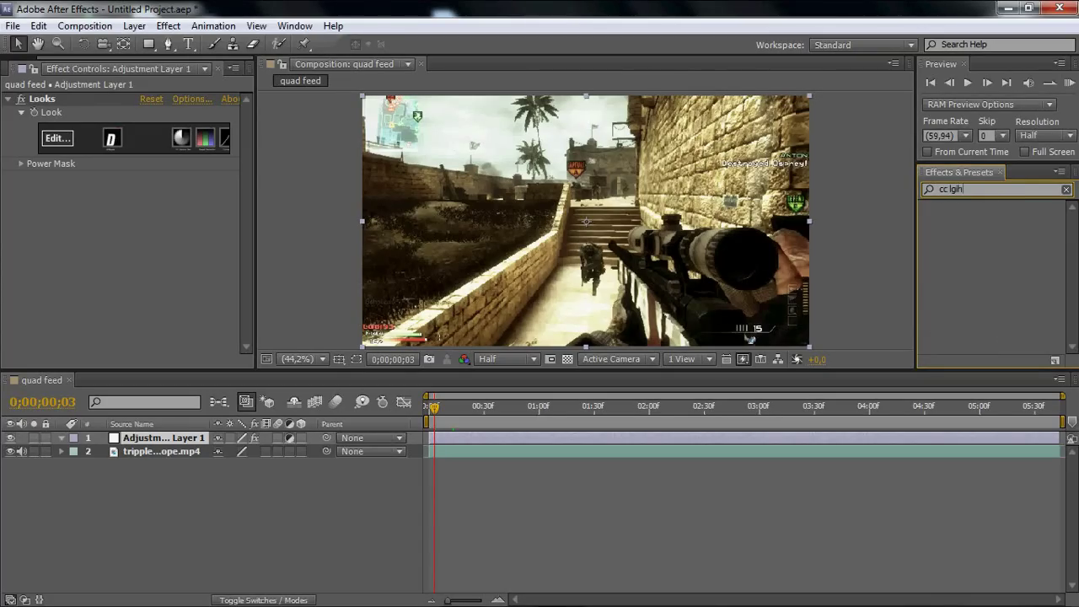
key("BackSpace")
key("BackSpace")
key("BackSpace")
type("ight")
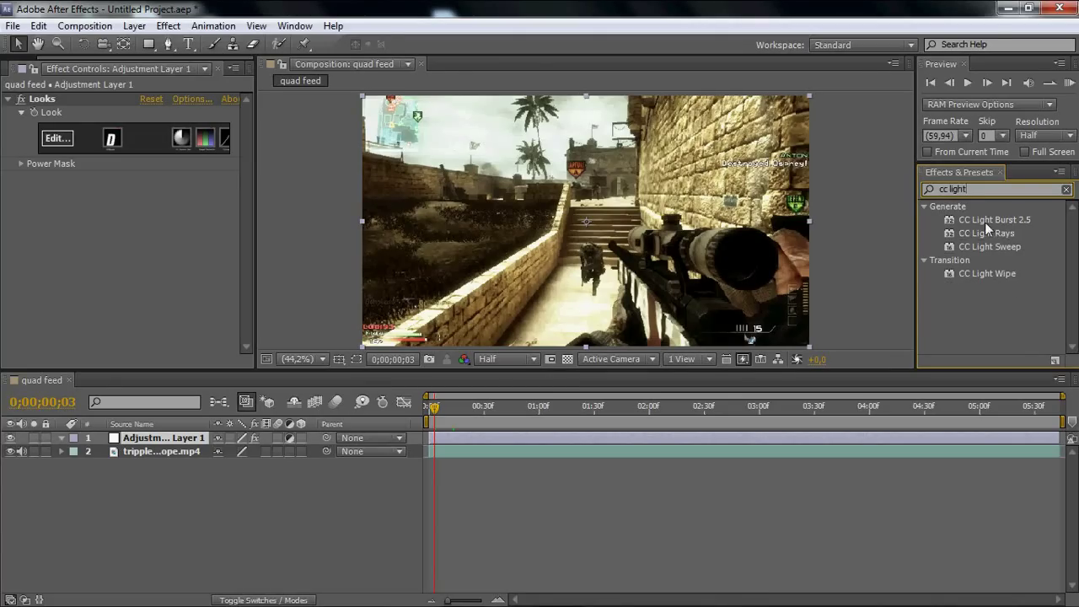
left_click_drag(1011, 218, 528, 437)
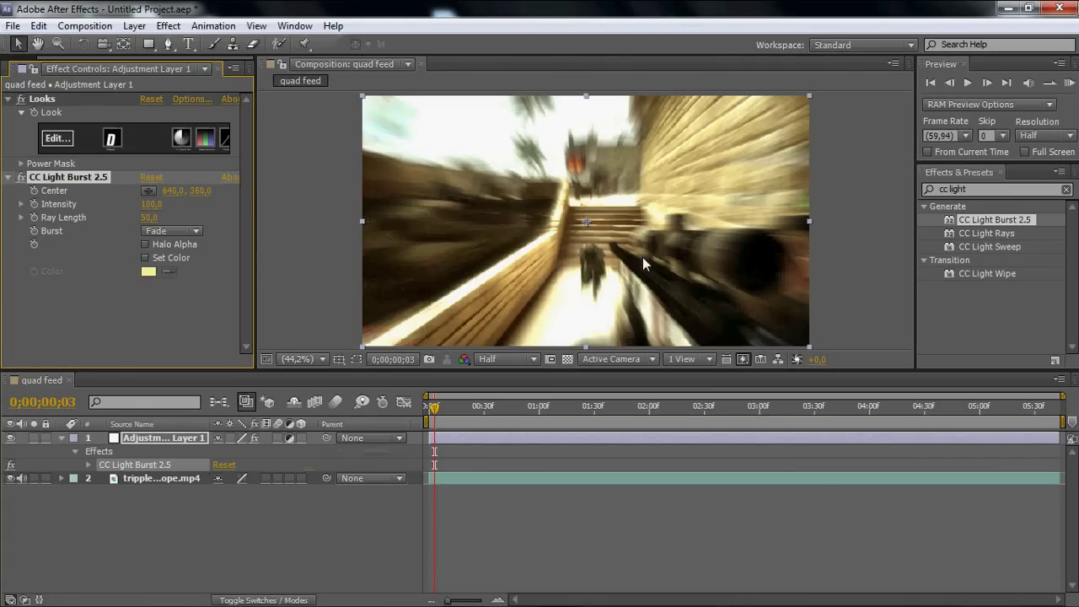
Set Ray Length to 0 and keyframe it at 0;00;00;43, just before the first gunshot
left_click(145, 217)
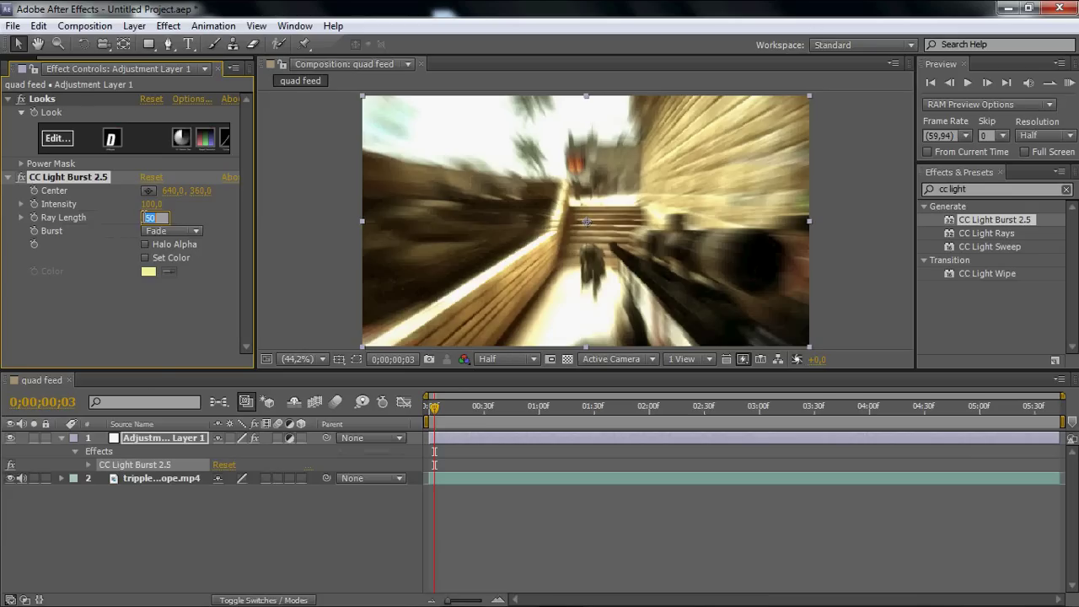
left_click(207, 282)
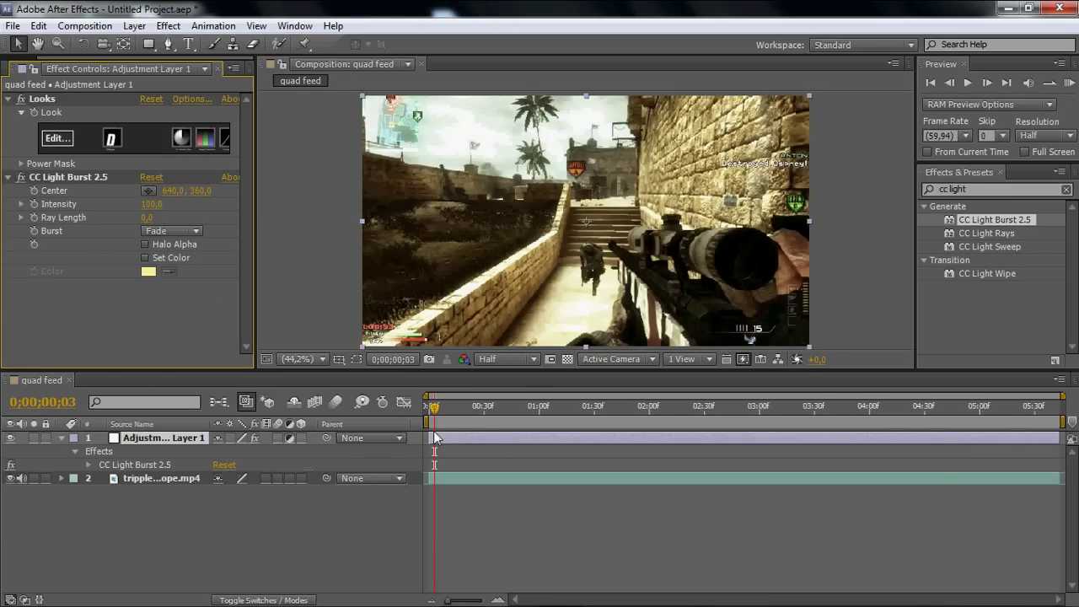
left_click(453, 413)
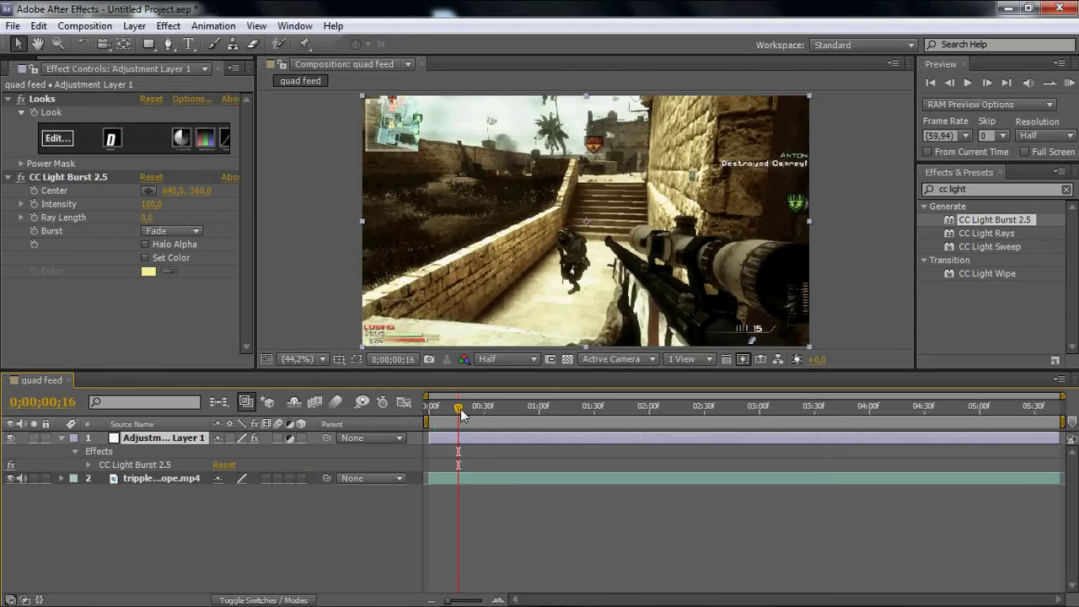
left_click_drag(462, 413, 511, 420)
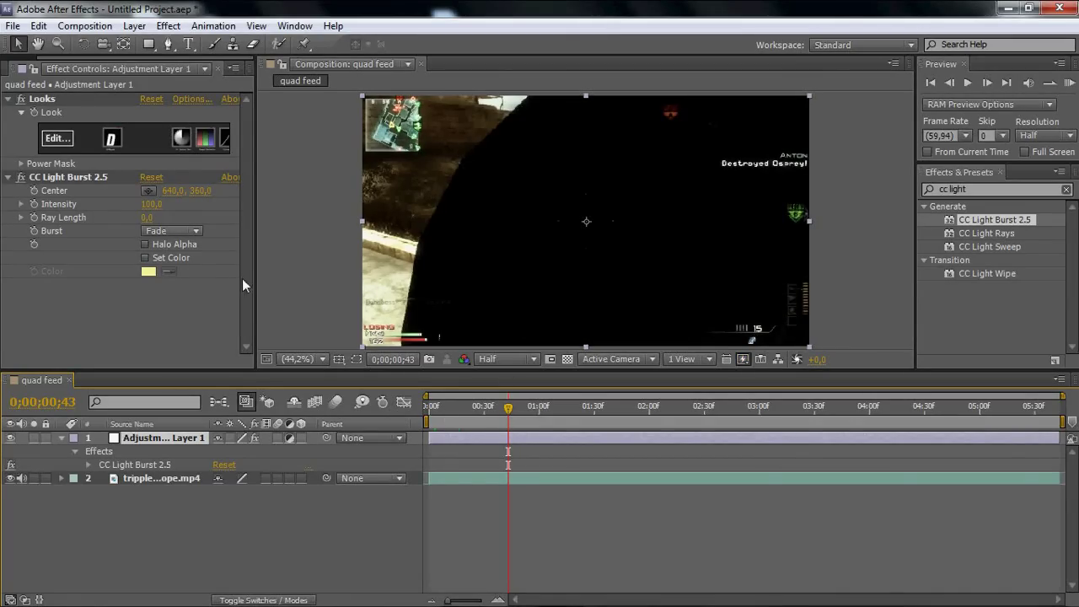
left_click(36, 219)
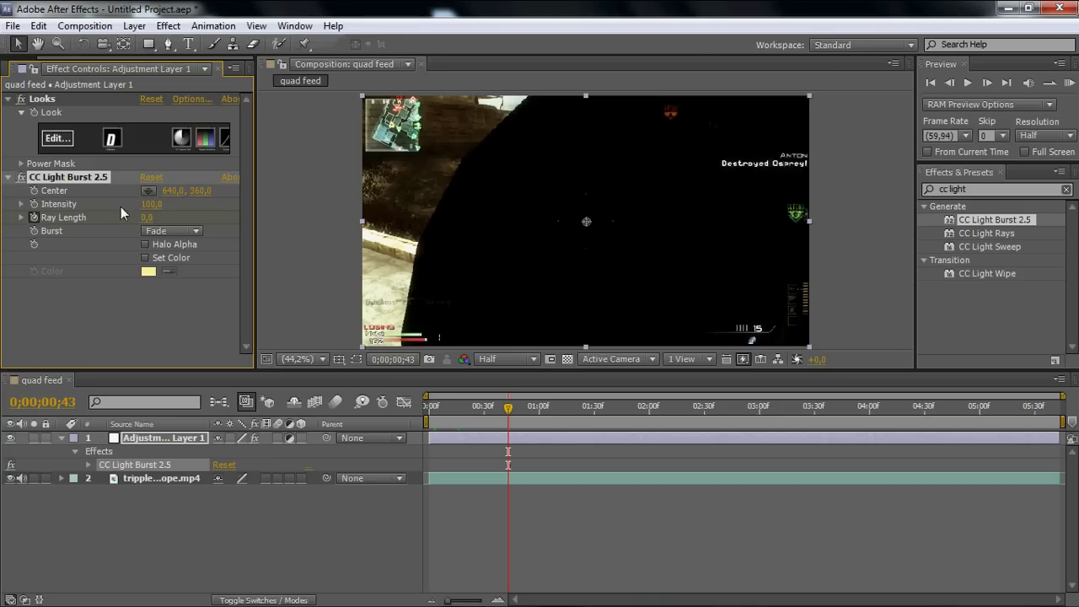
Raise the CC Light Burst Intensity to 150
left_click_drag(148, 204, 159, 204)
left_click(156, 205)
type("150")
left_click(199, 206)
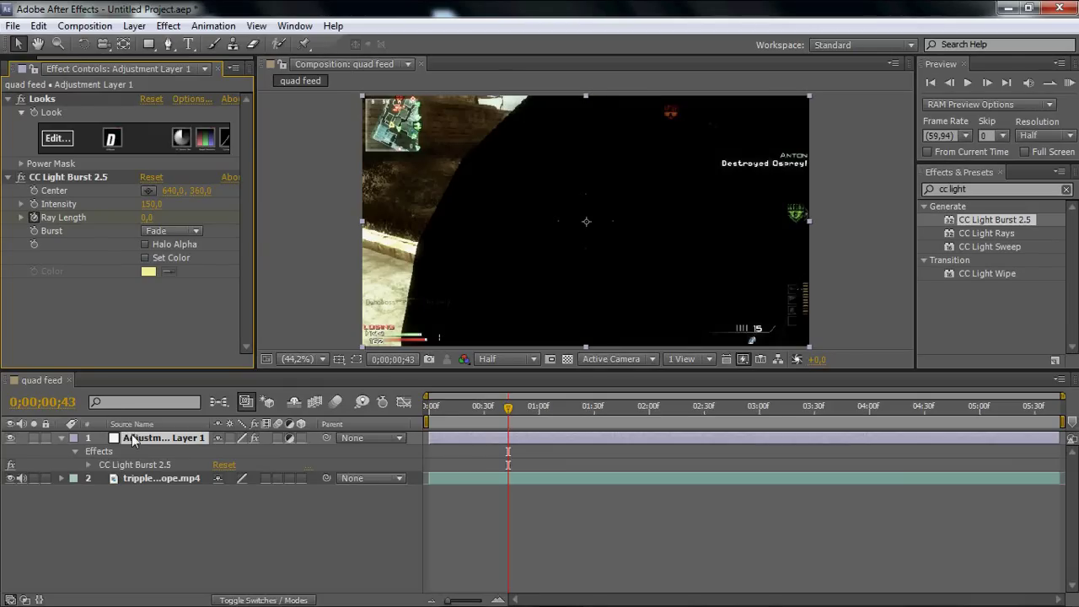
Step forward to the gunshot frame 0;00;00;46 and key a Ray Length of 60
key("u")
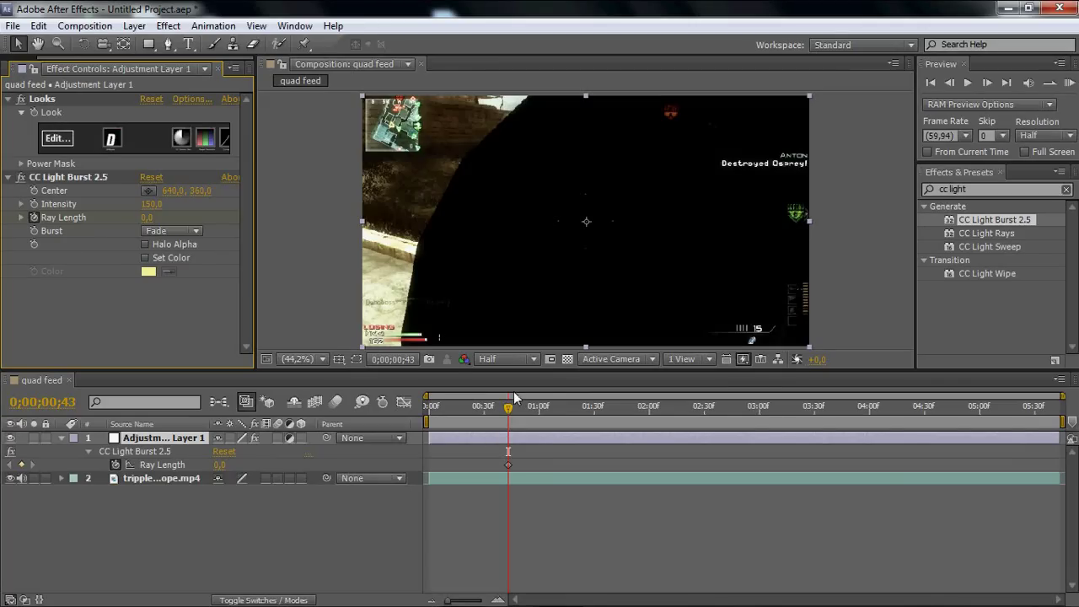
left_click(987, 82)
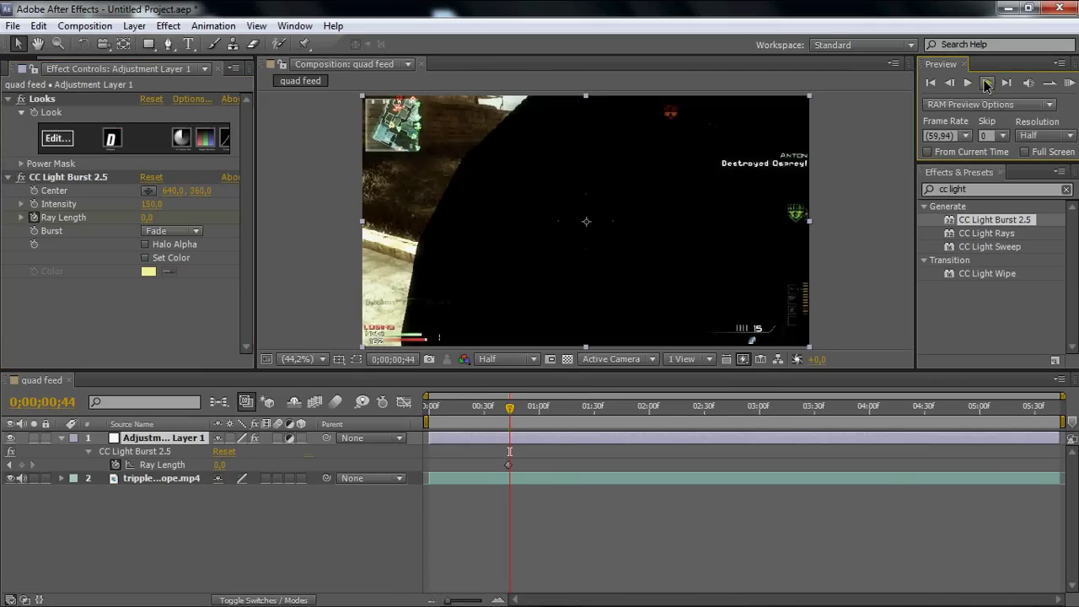
left_click(987, 82)
left_click(987, 82)
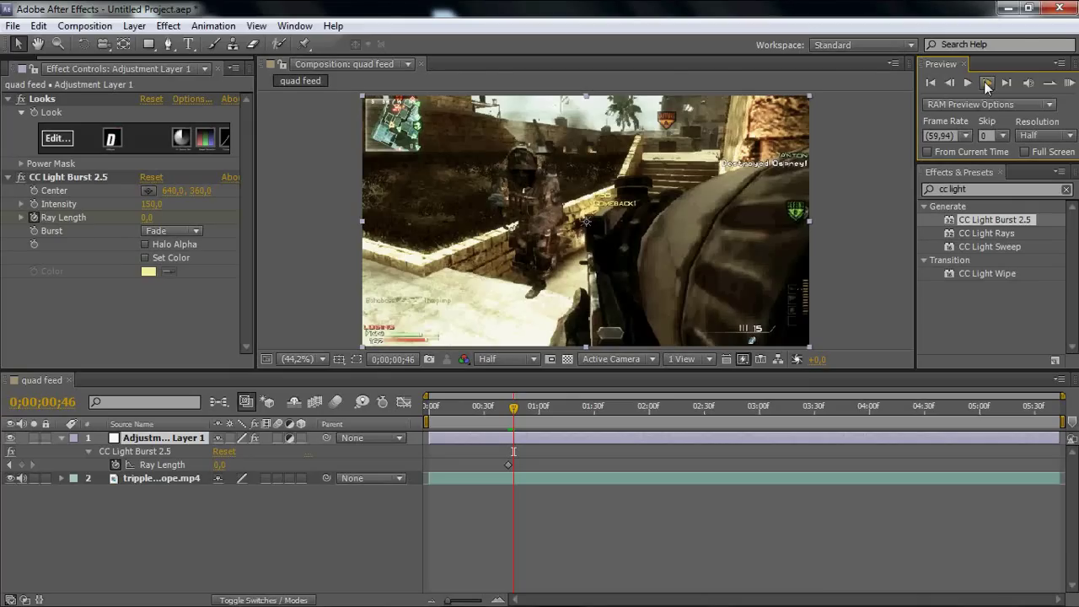
left_click(148, 218)
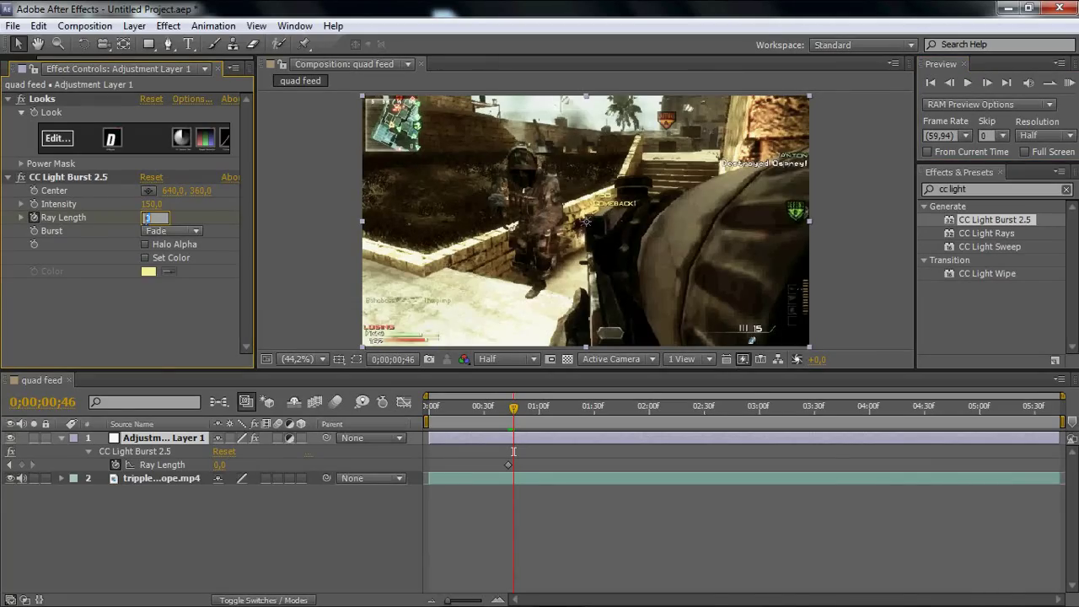
type("60")
key("Return")
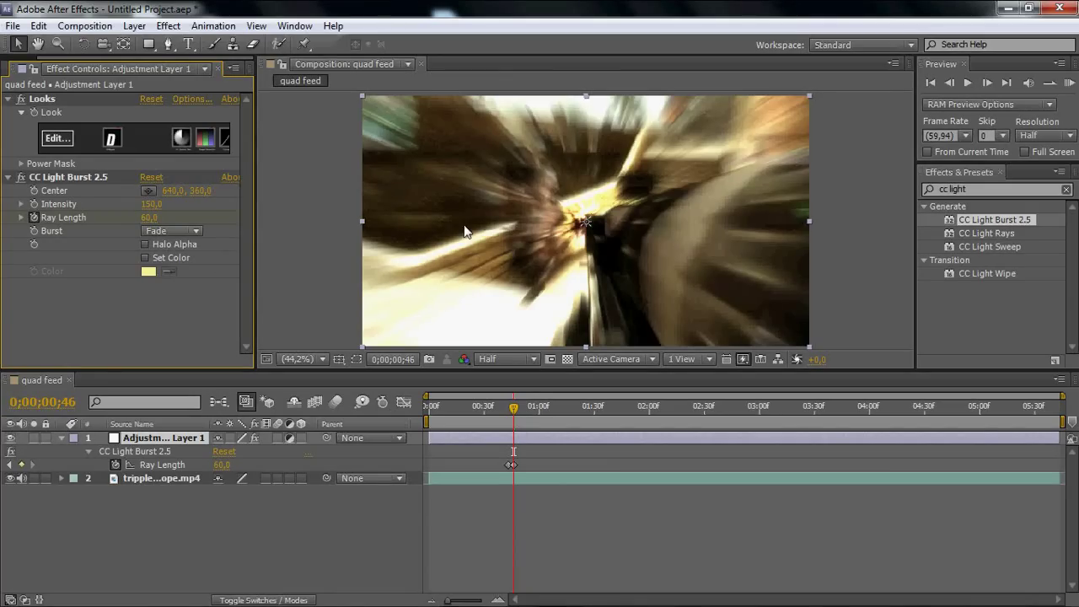
Try a Ray Length of 50 for comparison, then restore 60 on the gunshot keyframe
left_click(149, 217)
key("Return")
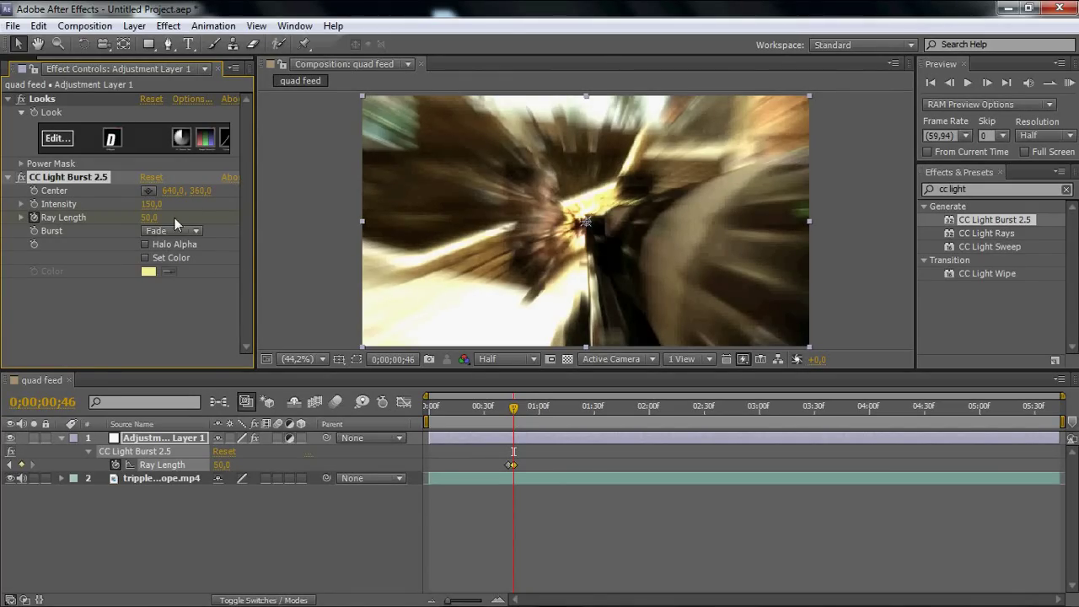
left_click(152, 218)
left_click(181, 299)
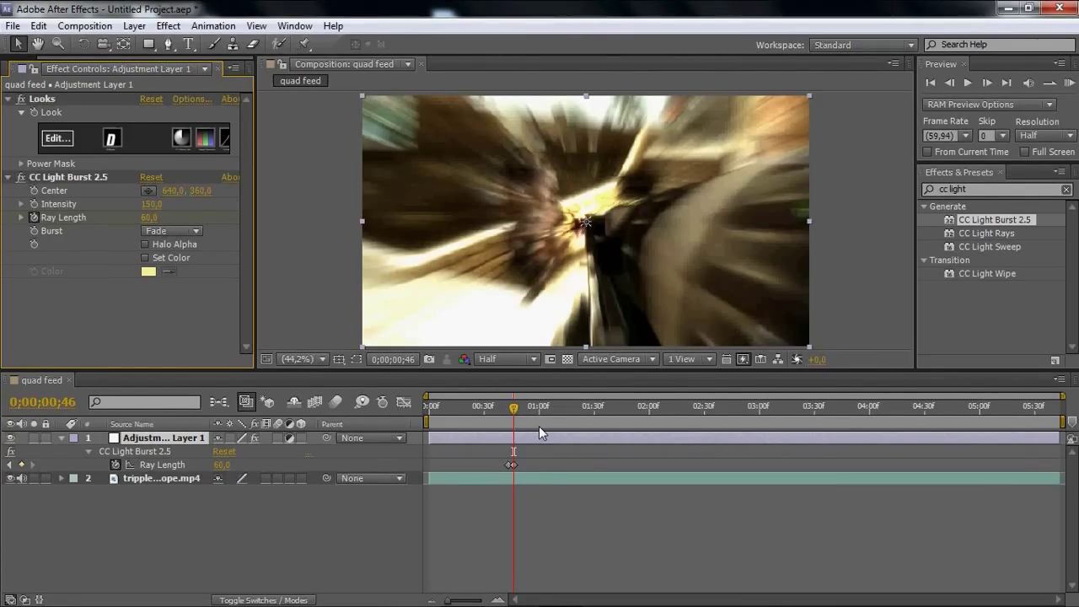
Key Ray Length back to 0 at 0;00;01;16 and Easy Ease all three keyframes
key("shift+Page_Down")
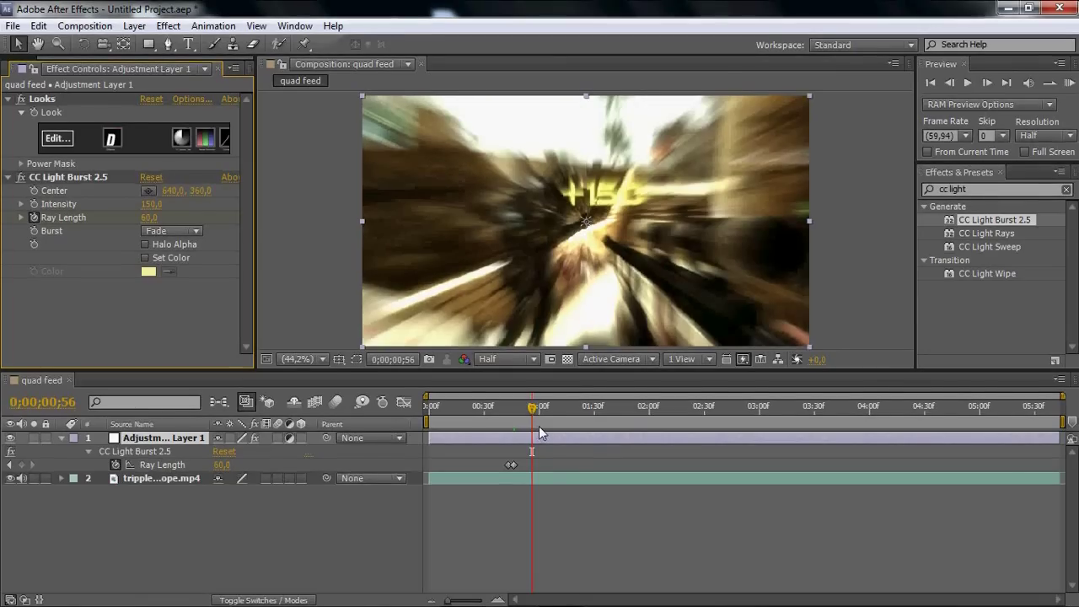
key("shift+Page_Down")
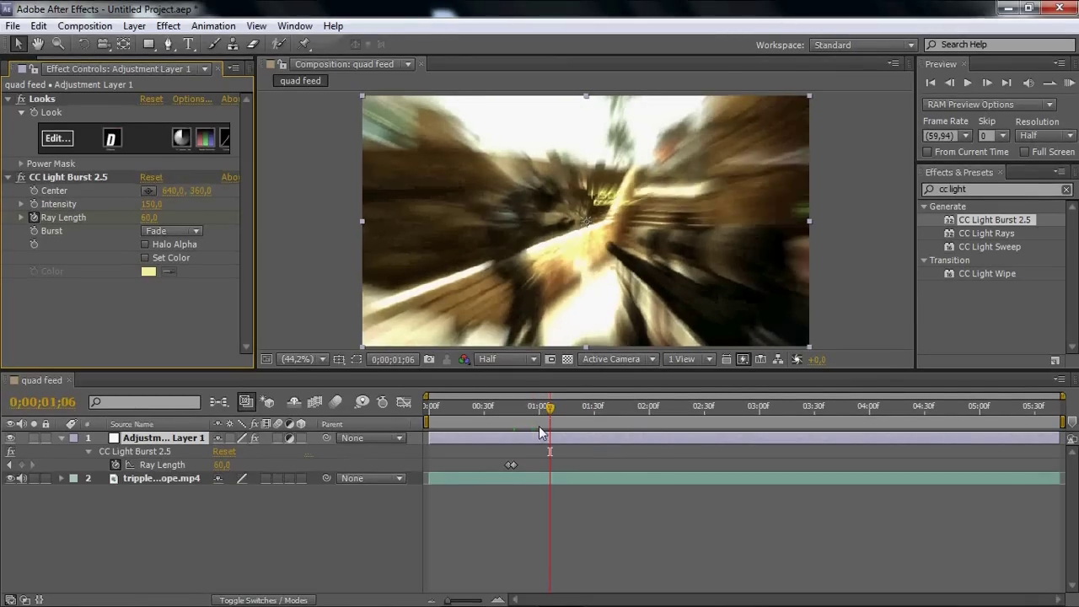
key("shift+Page_Down")
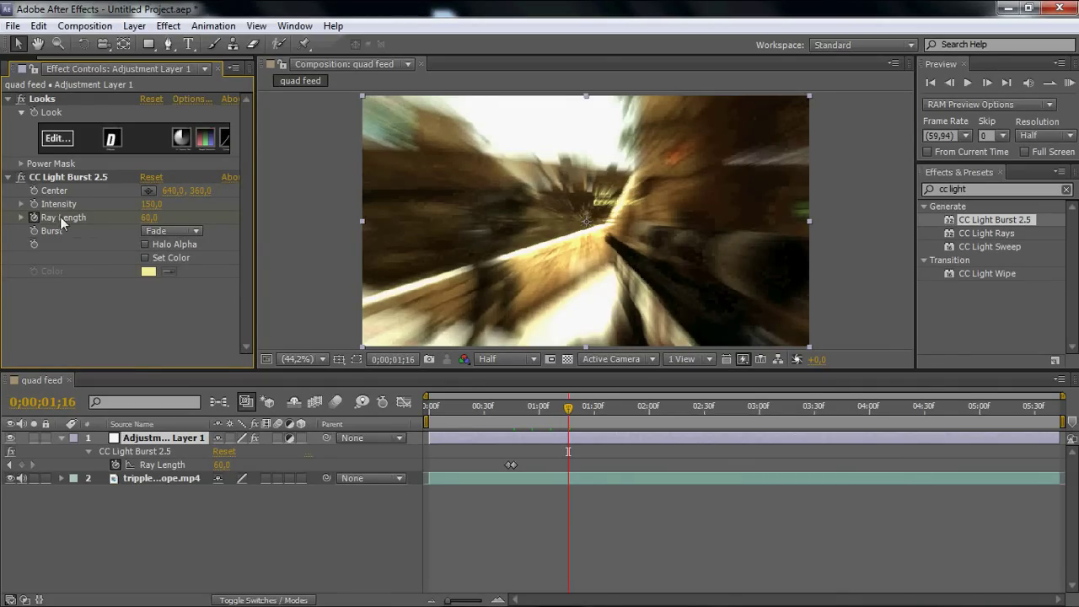
left_click(149, 218)
type("90")
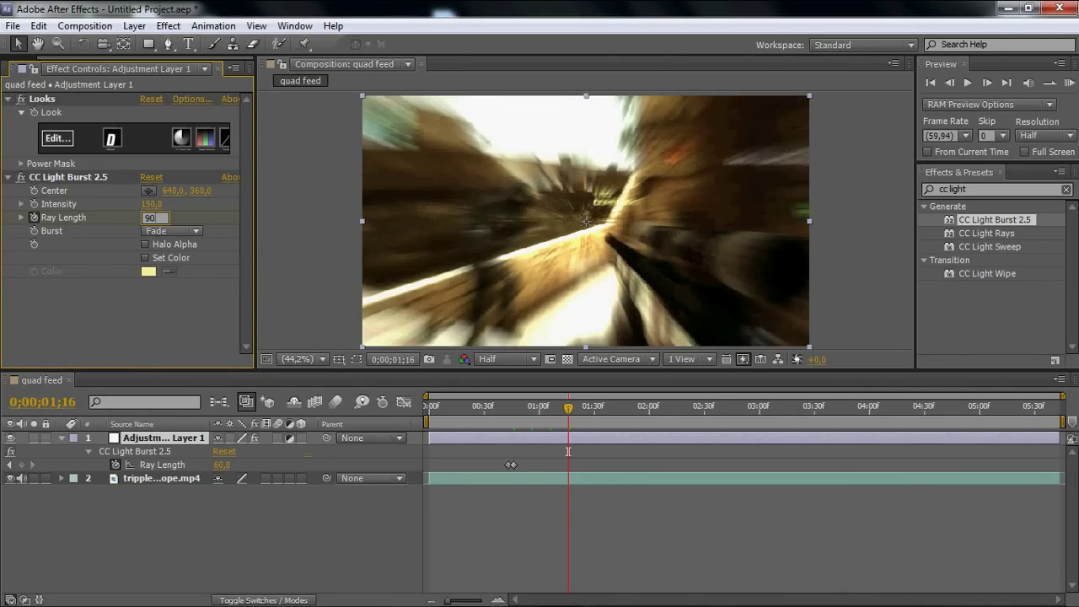
key("Return")
left_click_drag(593, 462, 484, 463)
key("F9")
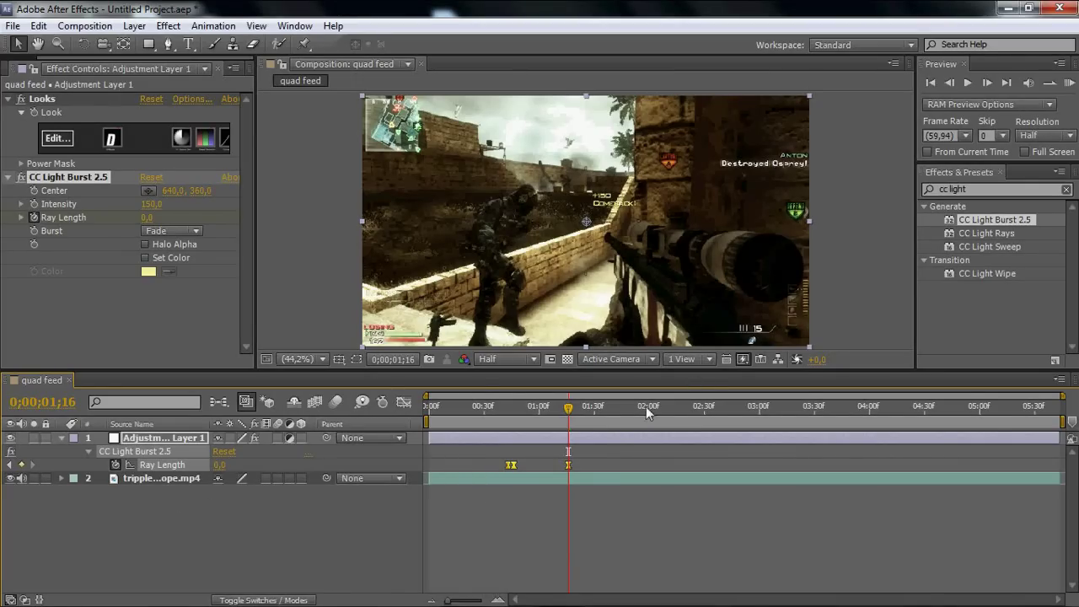
Paste the burst keyframes at the second and third gunshots, then return to the composition start
left_click_drag(637, 419, 628, 419)
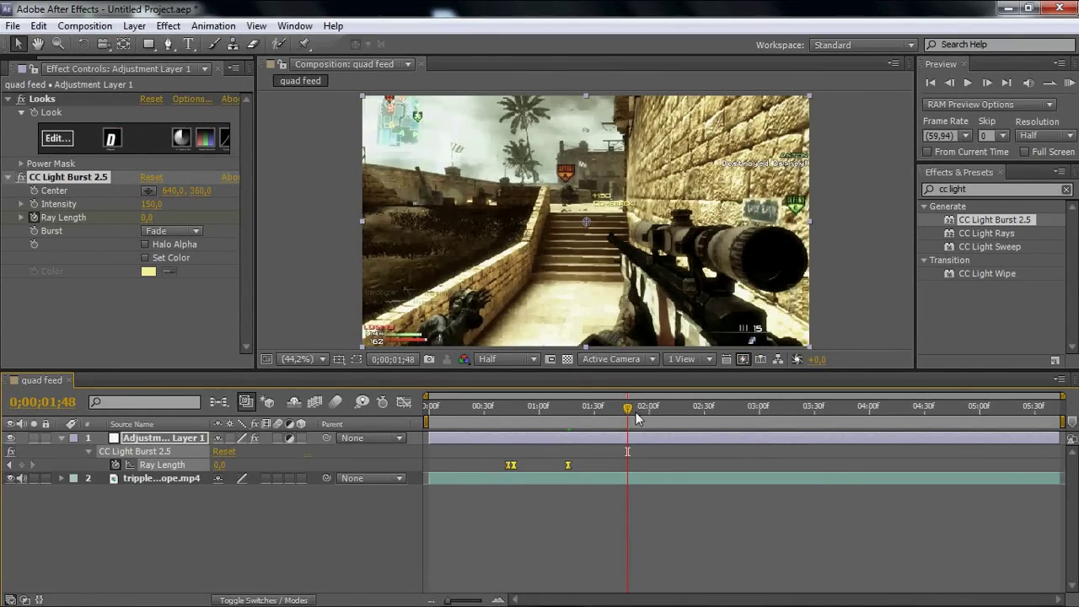
left_click_drag(629, 413, 679, 413)
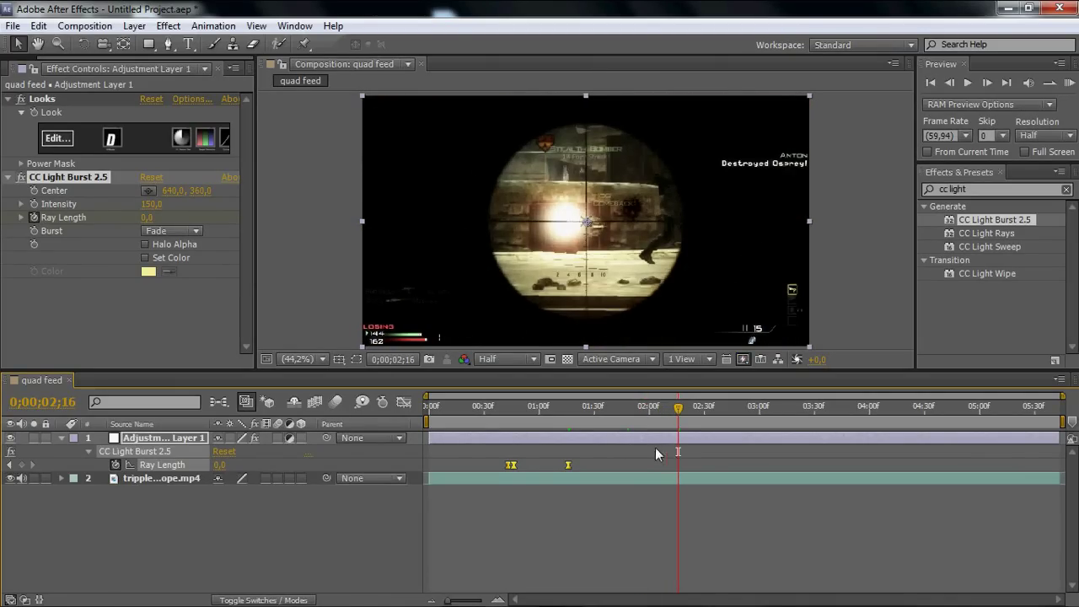
key("ctrl+v")
left_click_drag(679, 411, 823, 395)
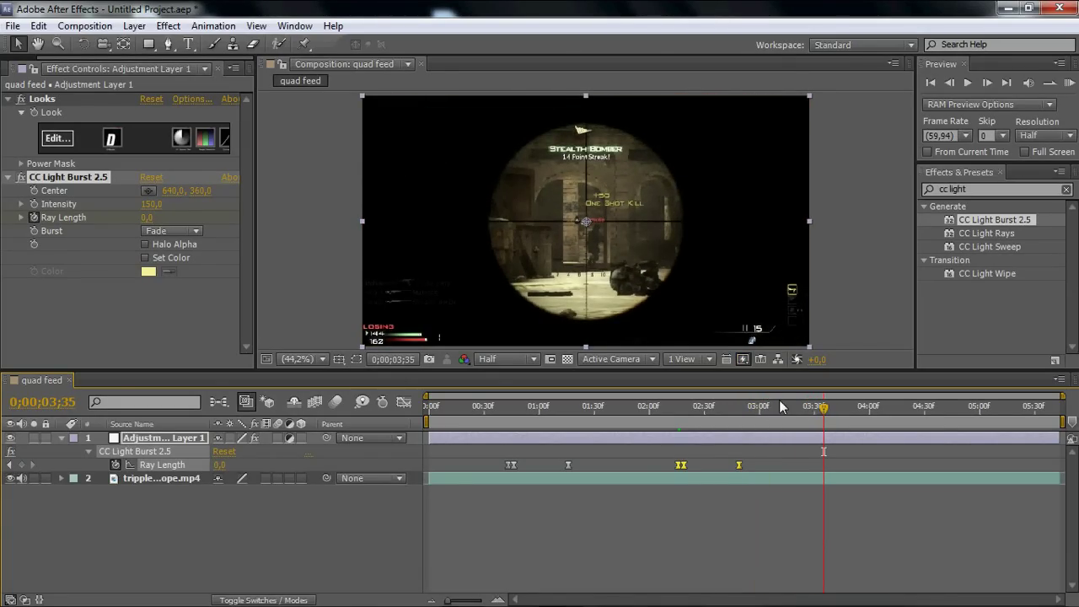
left_click(826, 409)
left_click_drag(830, 410, 866, 408)
key("ctrl+v")
left_click(431, 408)
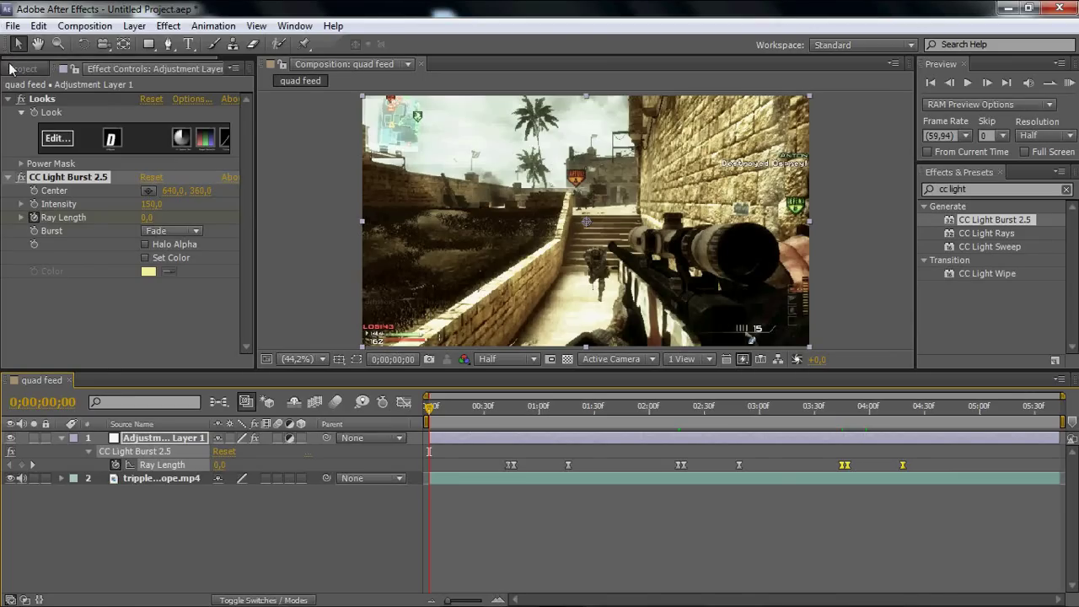
Switch to the Project panel and RAM-preview the comp to watch the rays pulse at each gunshot
left_click(24, 68)
left_click(1069, 82)
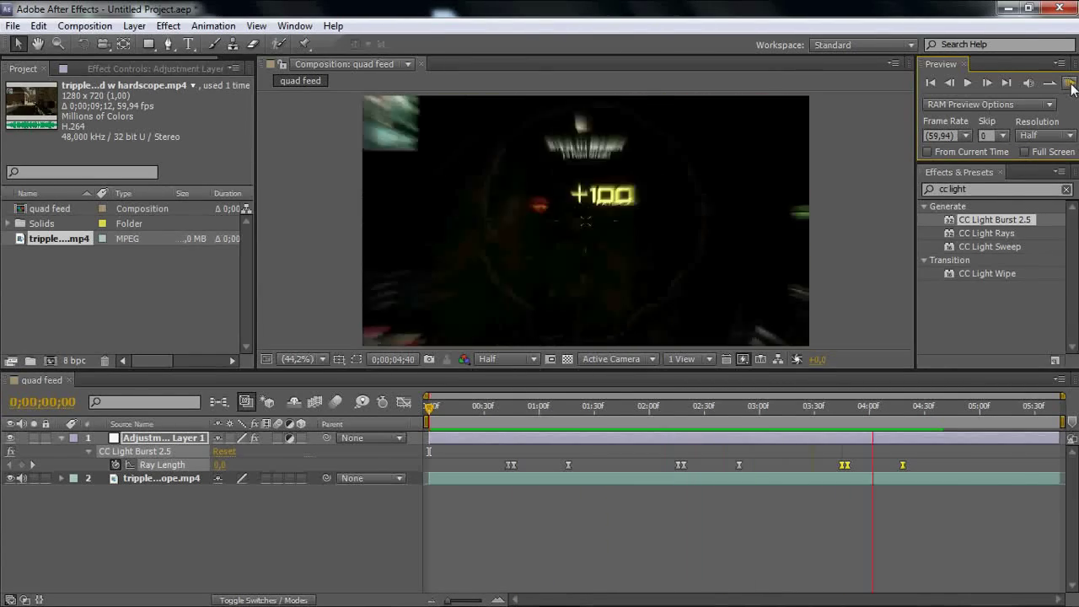
Stop the preview at frame 0;00;00;46 and show the CC Light Burst 2.5 controls
left_click(1071, 84)
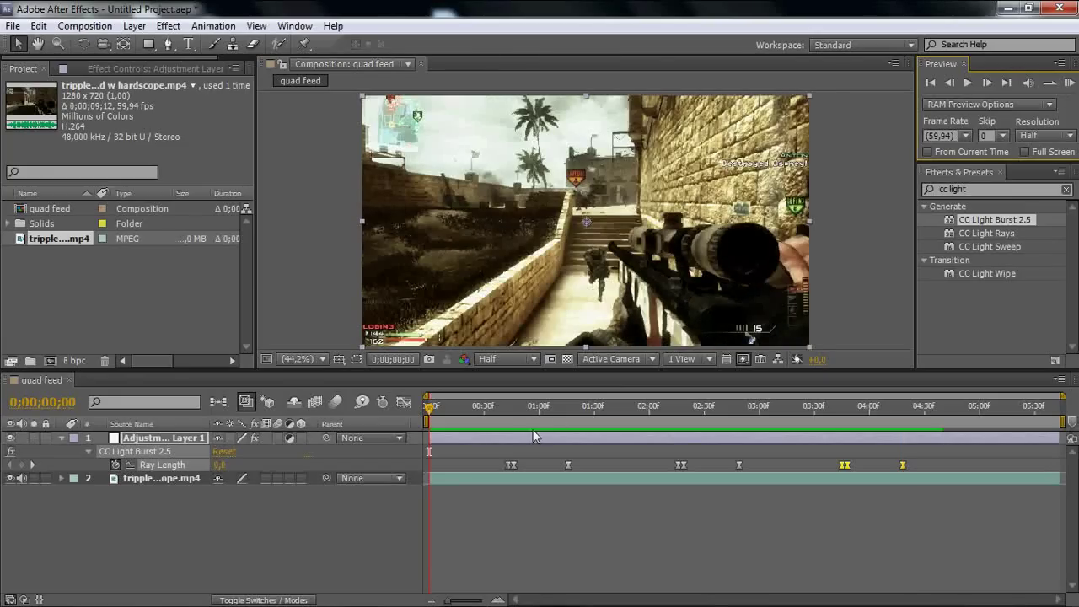
left_click_drag(498, 421, 512, 428)
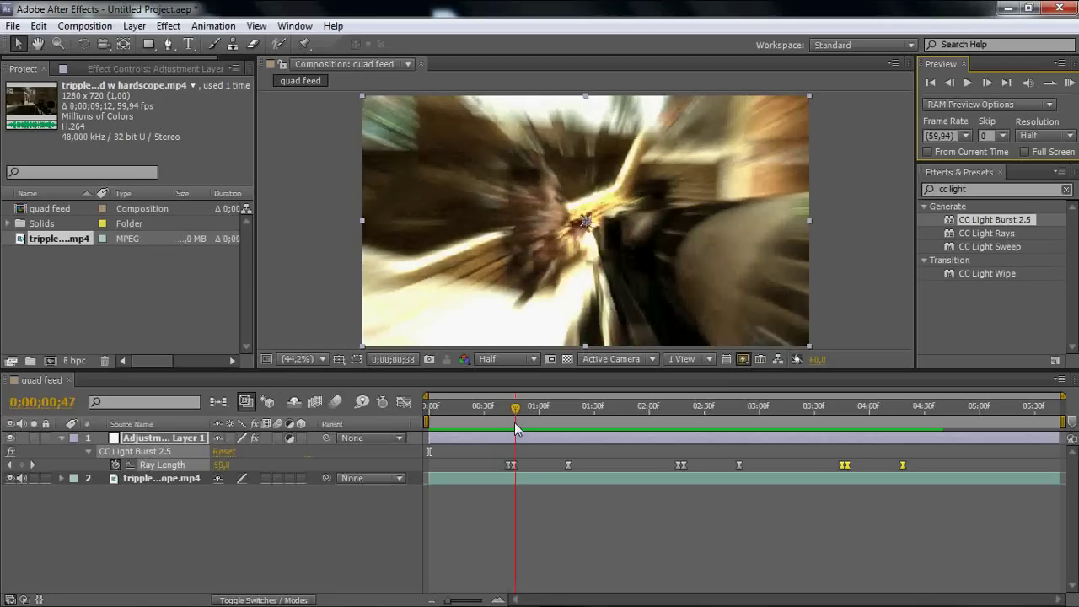
left_click(142, 68)
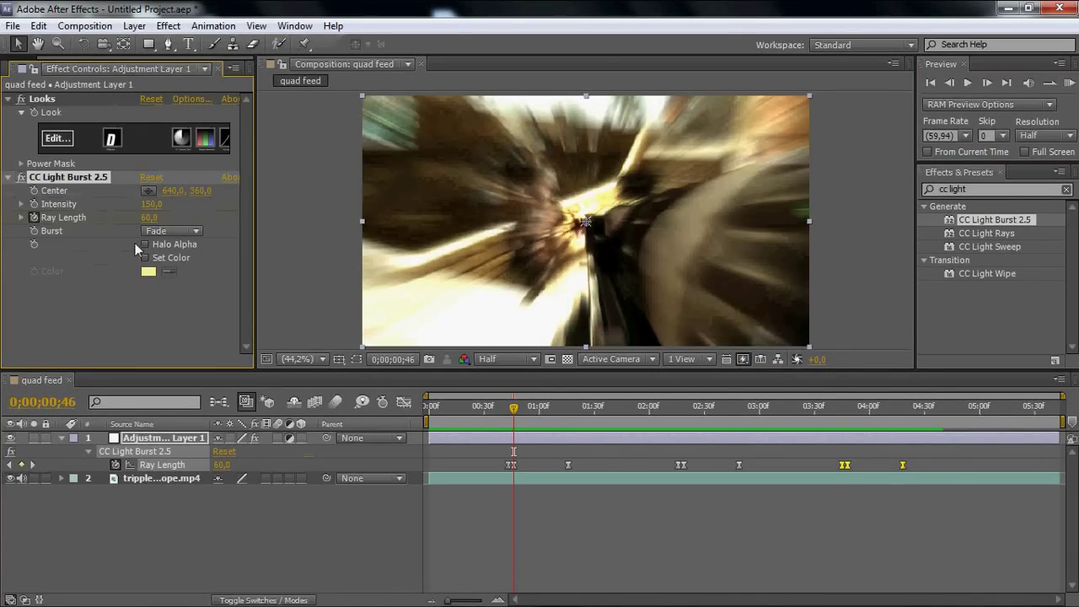
Try the Straight and Center burst styles, then set Burst back to Fade
left_click(201, 238)
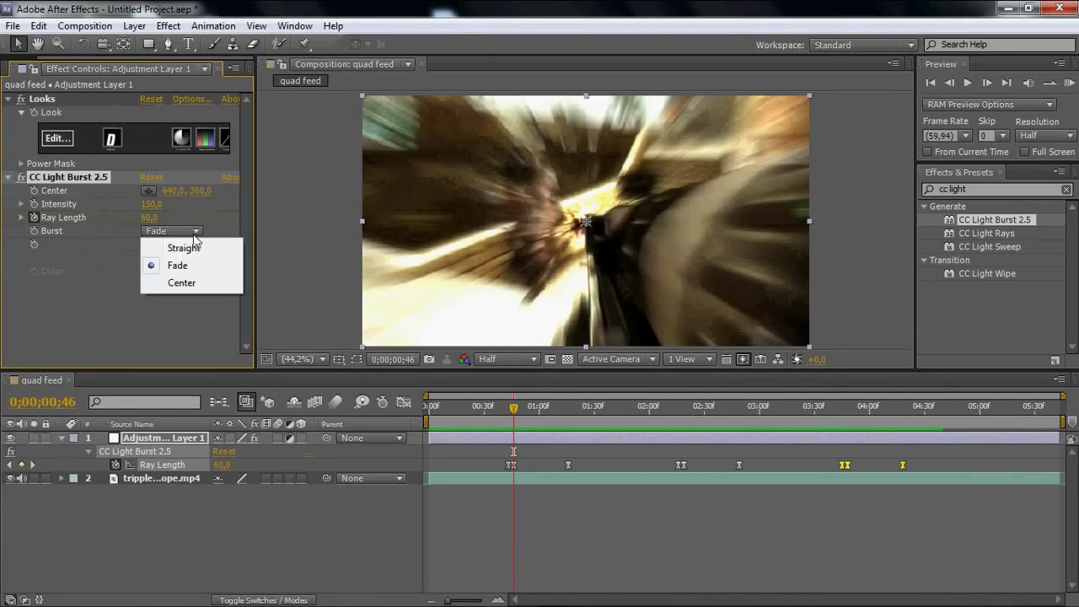
left_click(187, 244)
left_click(187, 239)
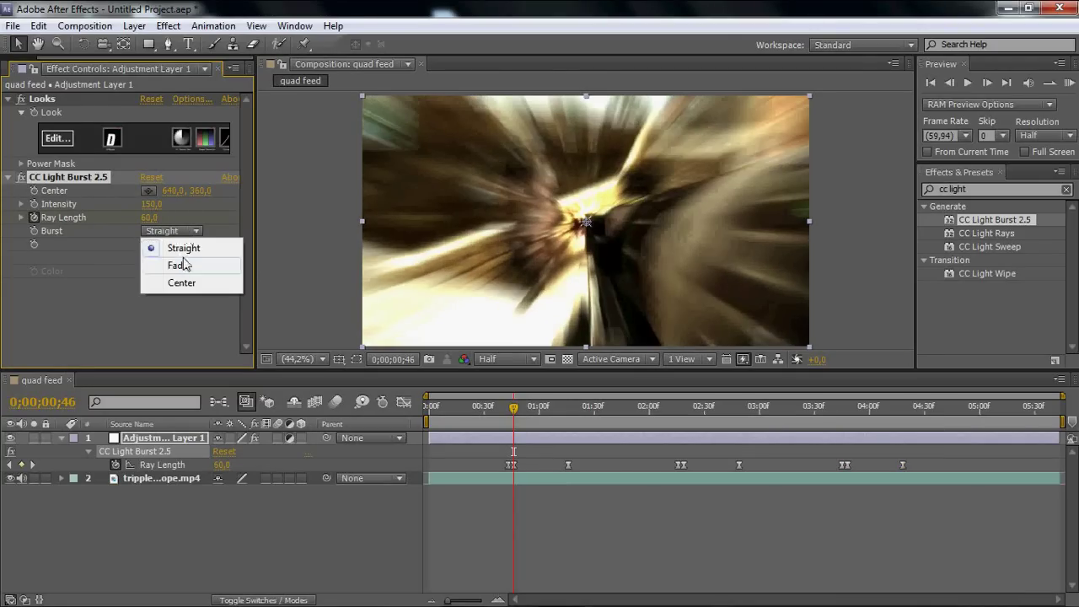
left_click(179, 274)
left_click(181, 231)
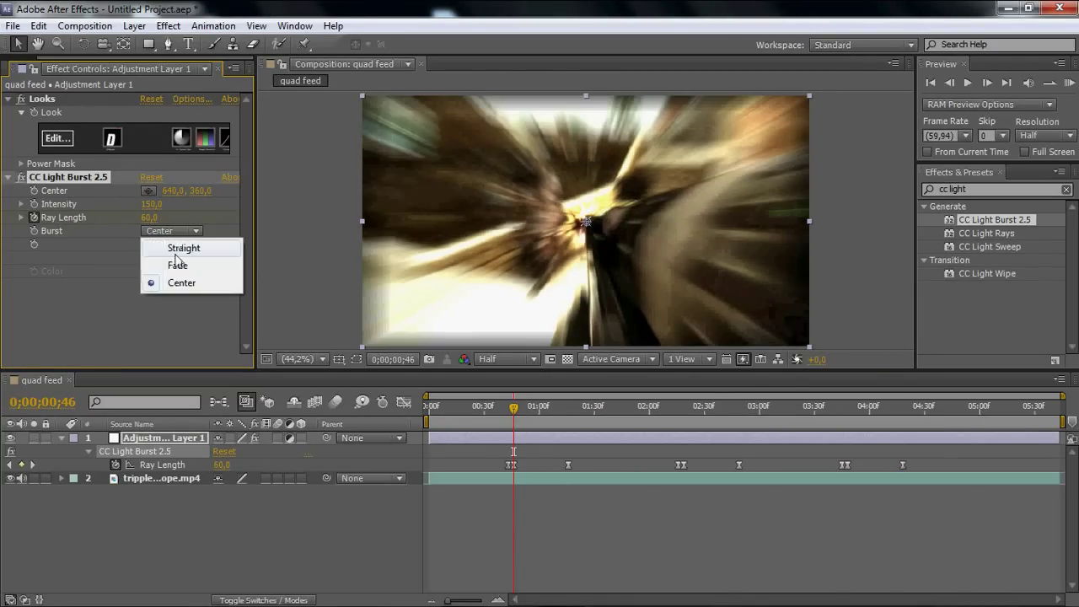
left_click(173, 262)
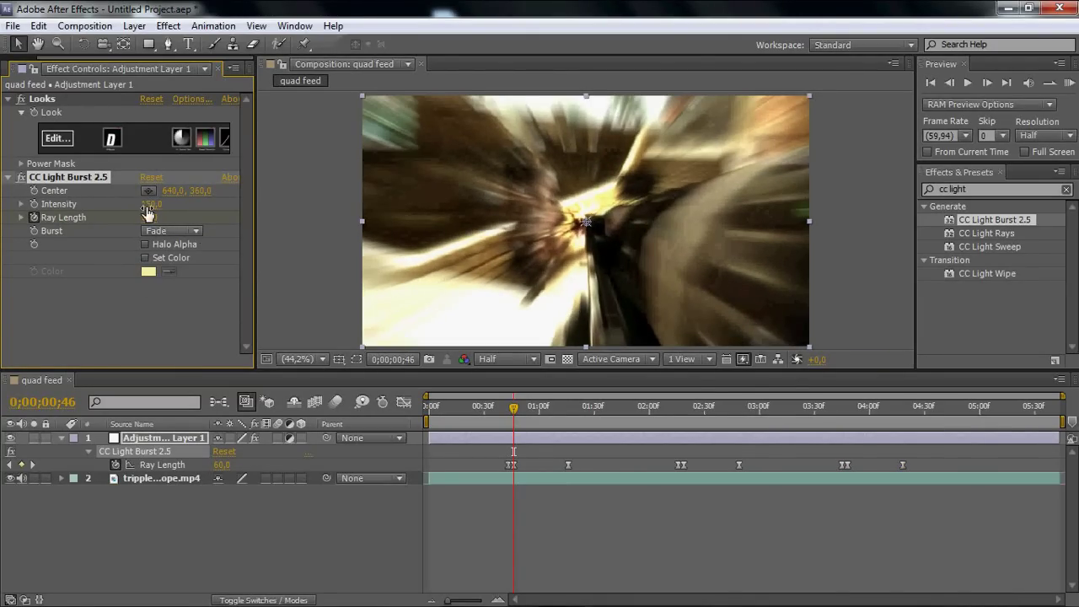
left_click_drag(155, 204, 183, 230)
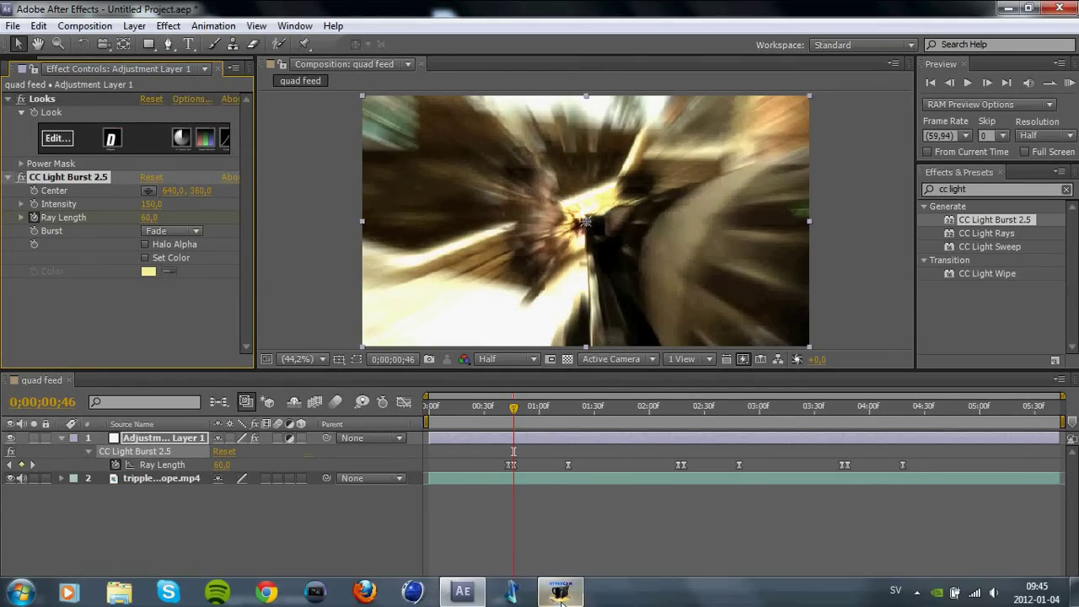
mouse_move(561, 592)
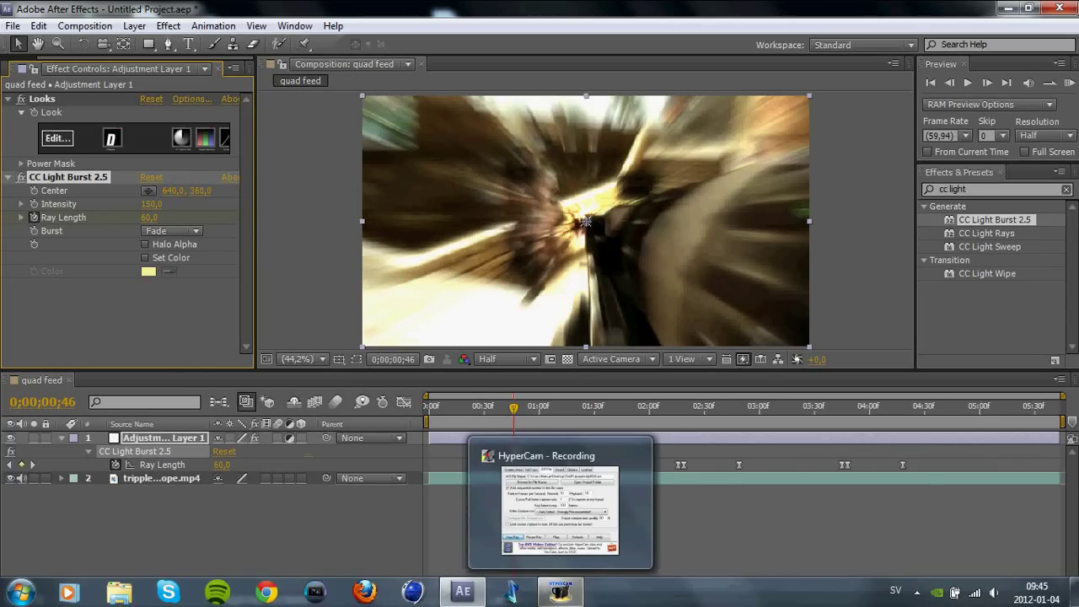
left_click(560, 592)
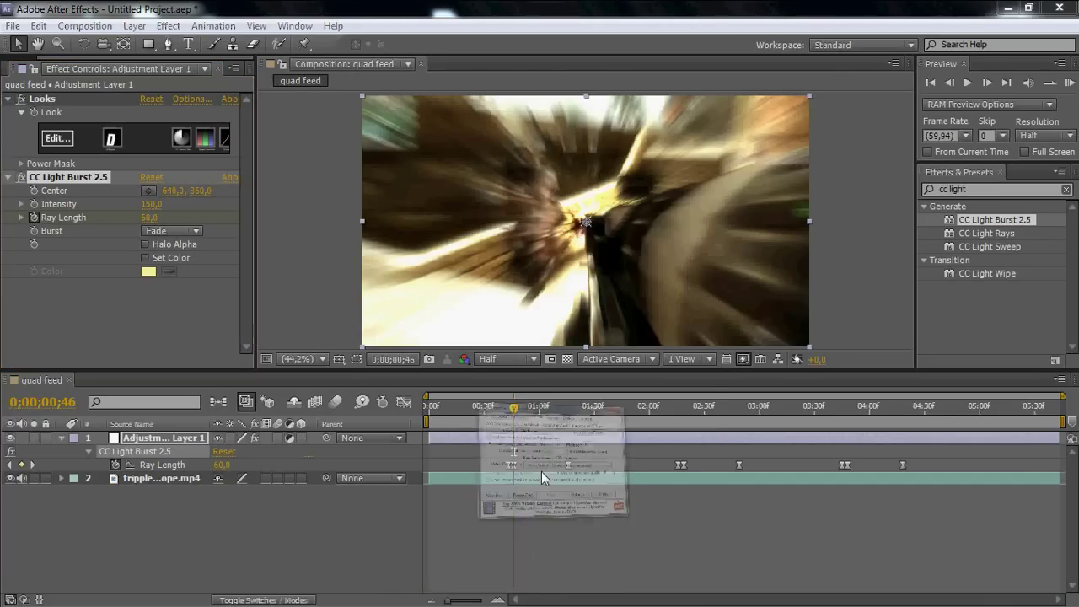